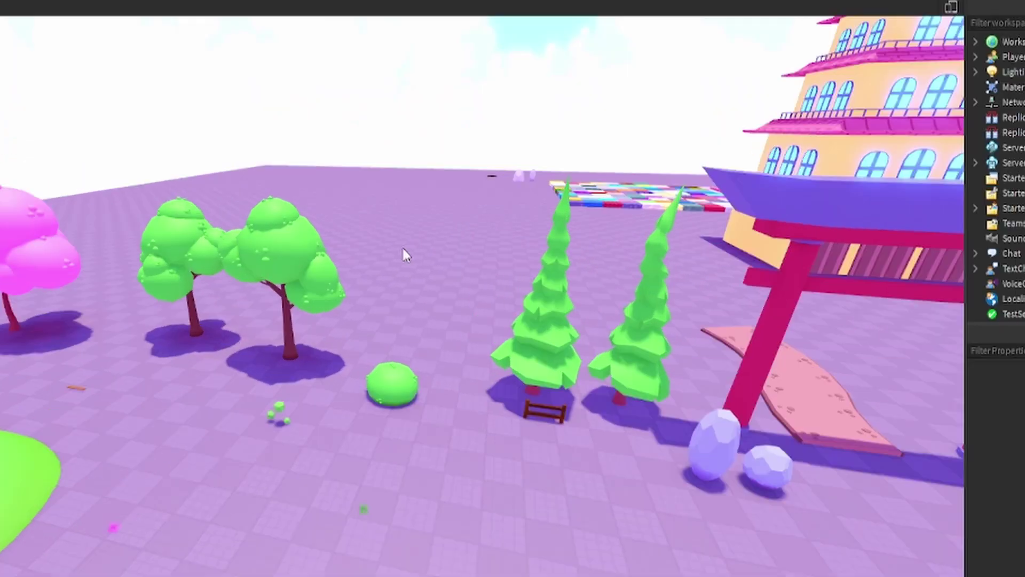
# Fly around the low-poly game scene to examine the pine trees, round trees, rocks and temple gate
pyautogui.press('w')
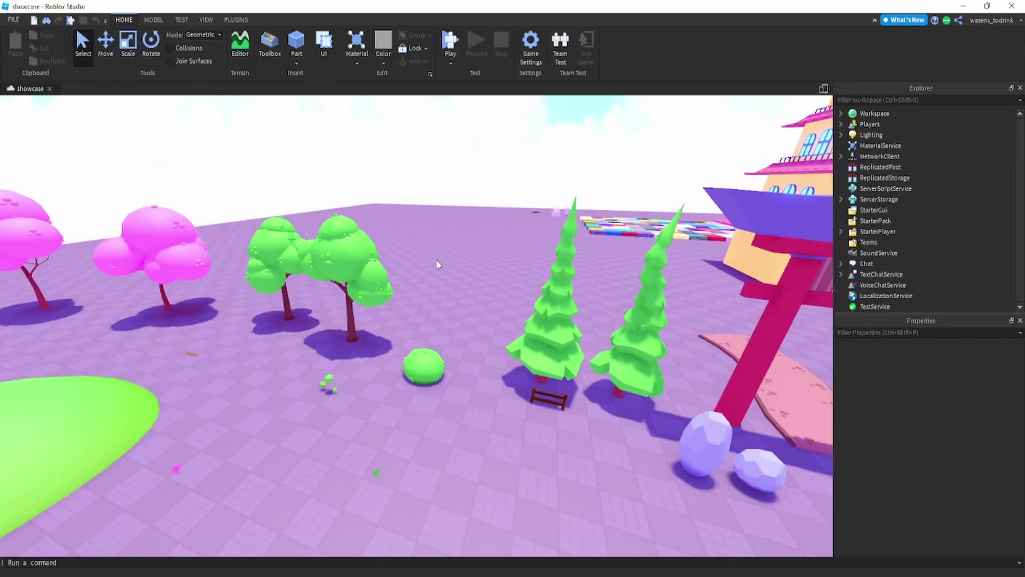
pyautogui.press('w')
pyautogui.press('d')
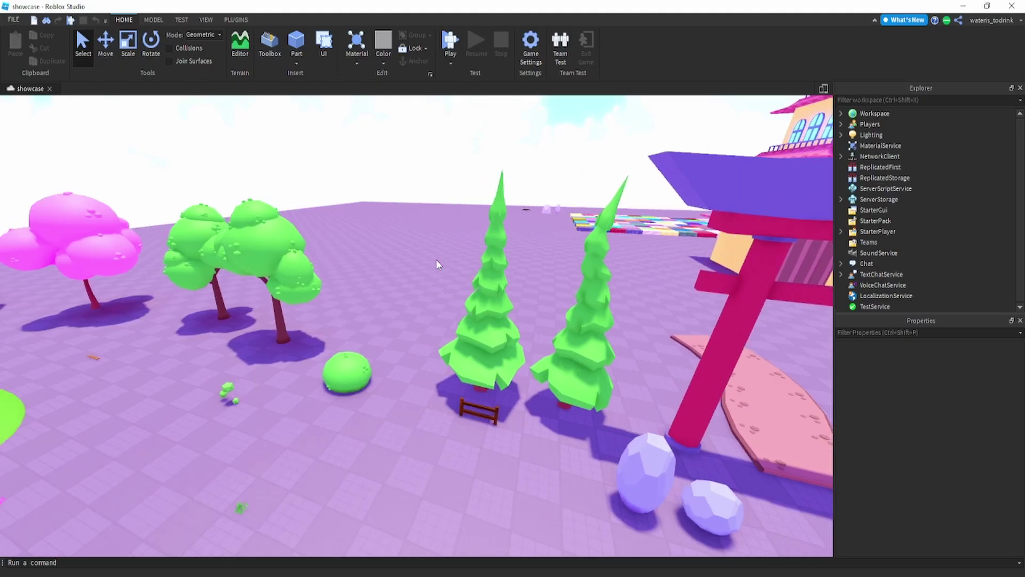
pyautogui.press('w')
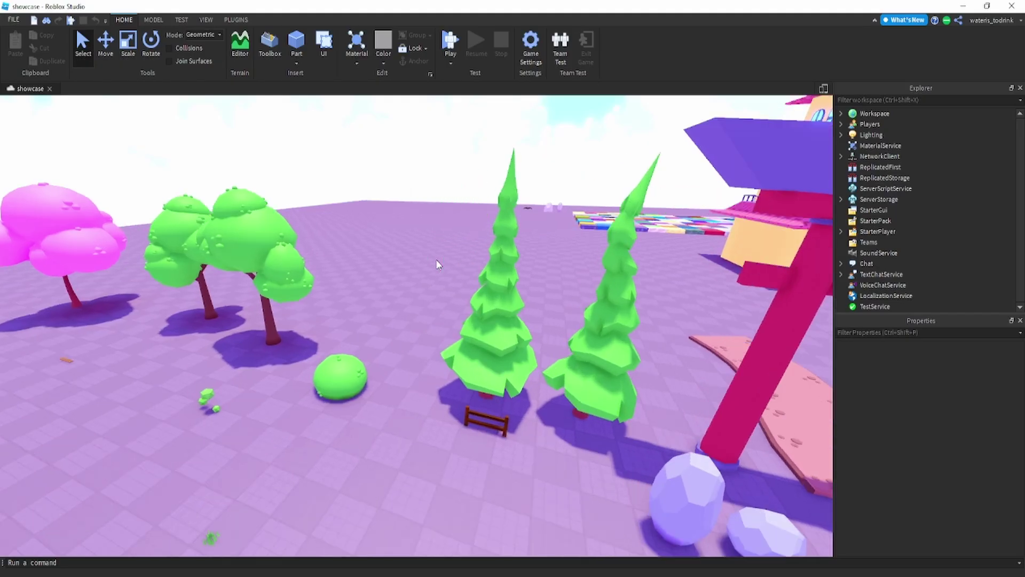
pyautogui.press('s')
pyautogui.press('w')
pyautogui.press('a')
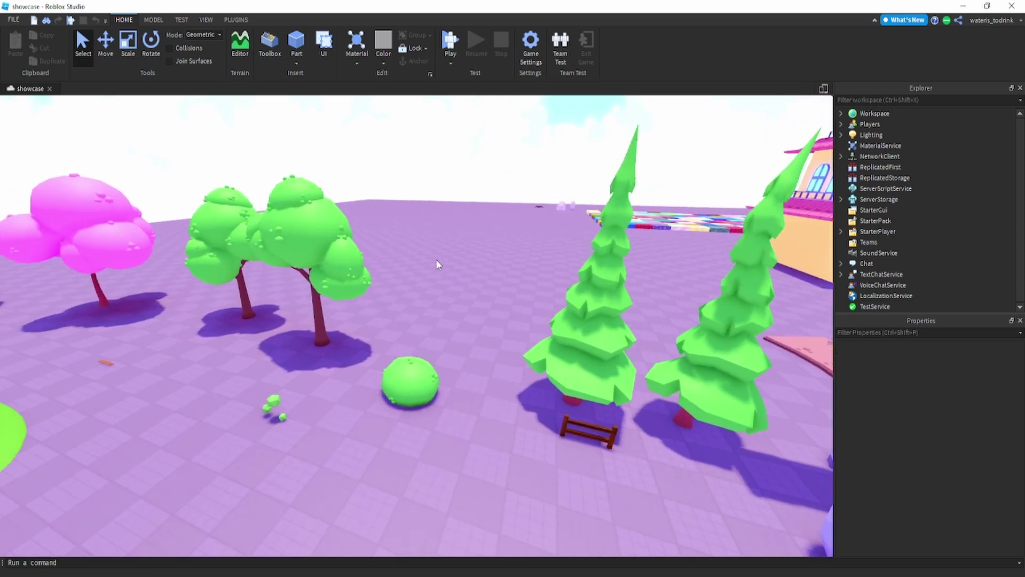
pyautogui.press('s')
pyautogui.press('w')
pyautogui.press('a')
pyautogui.press('s')
pyautogui.press('d')
pyautogui.press('w')
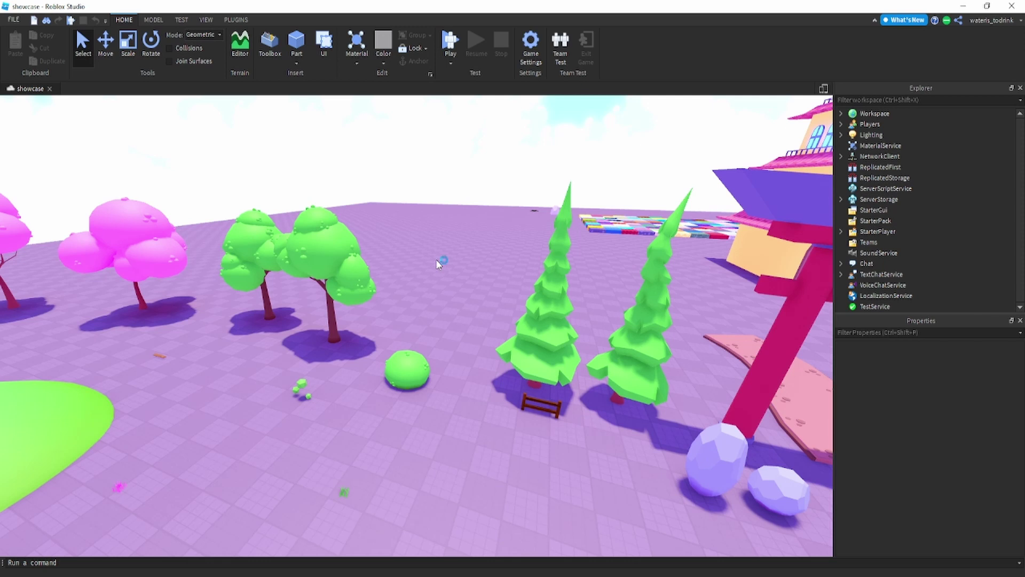
pyautogui.press('s')
pyautogui.press('d')
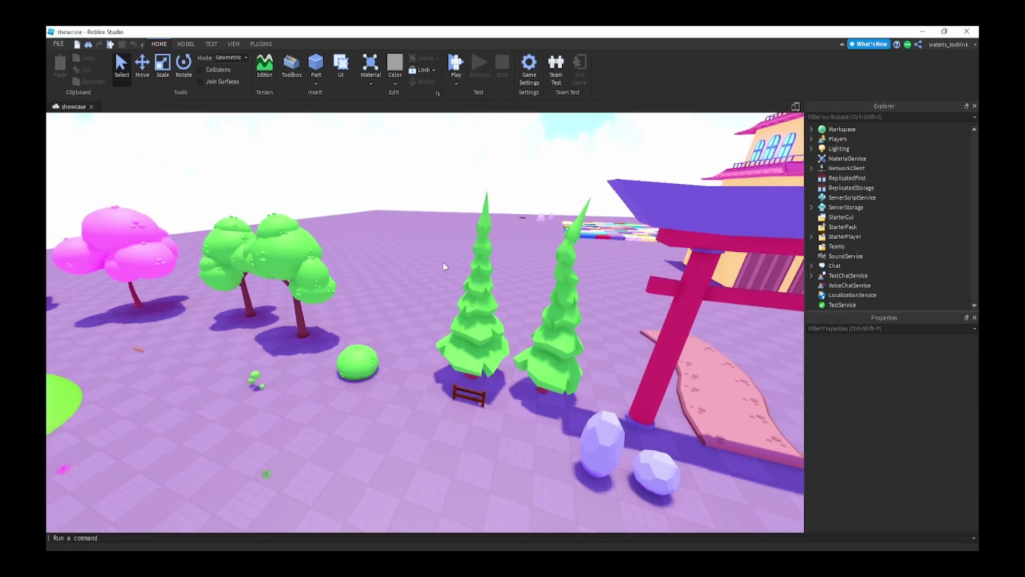
pyautogui.press('w')
pyautogui.press('a')
pyautogui.press('s')
pyautogui.press('a')
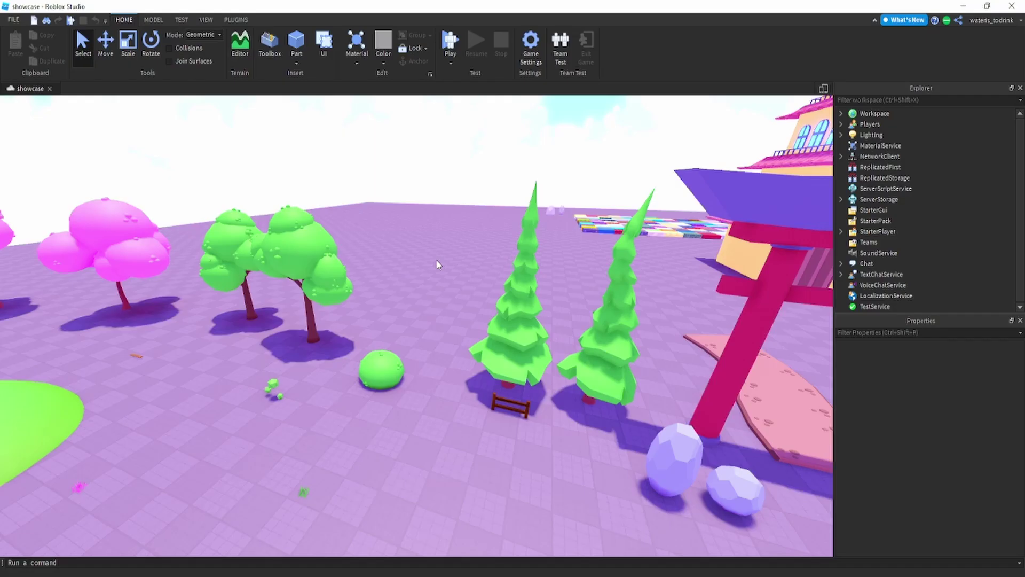
pyautogui.press('w')
pyautogui.press('s')
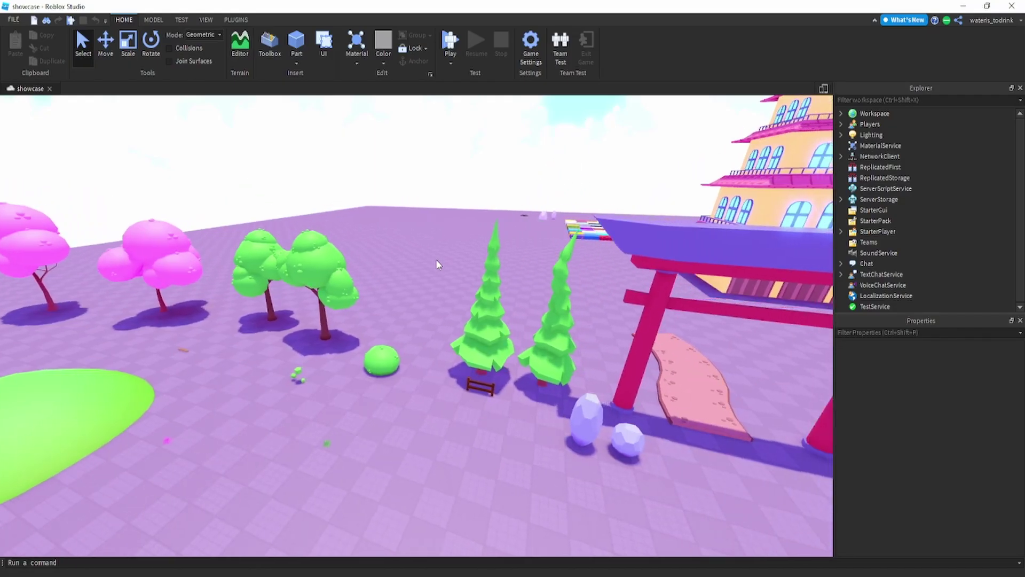
pyautogui.moveTo(436, 260); pyautogui.dragTo(438, 262, button='right')
pyautogui.press('w')
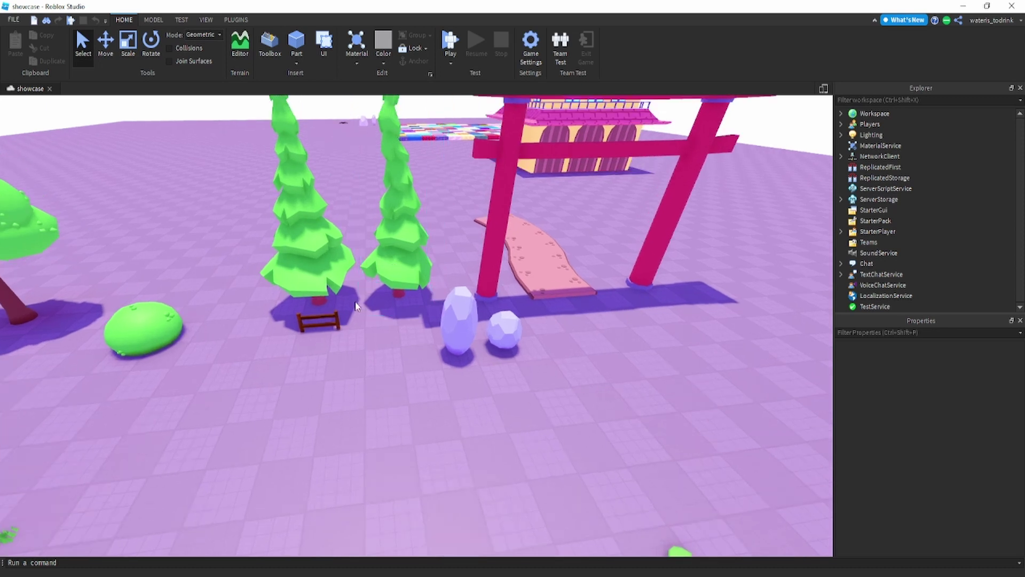
pyautogui.moveTo(334, 321); pyautogui.dragTo(327, 321, button='right')
pyautogui.press('w')
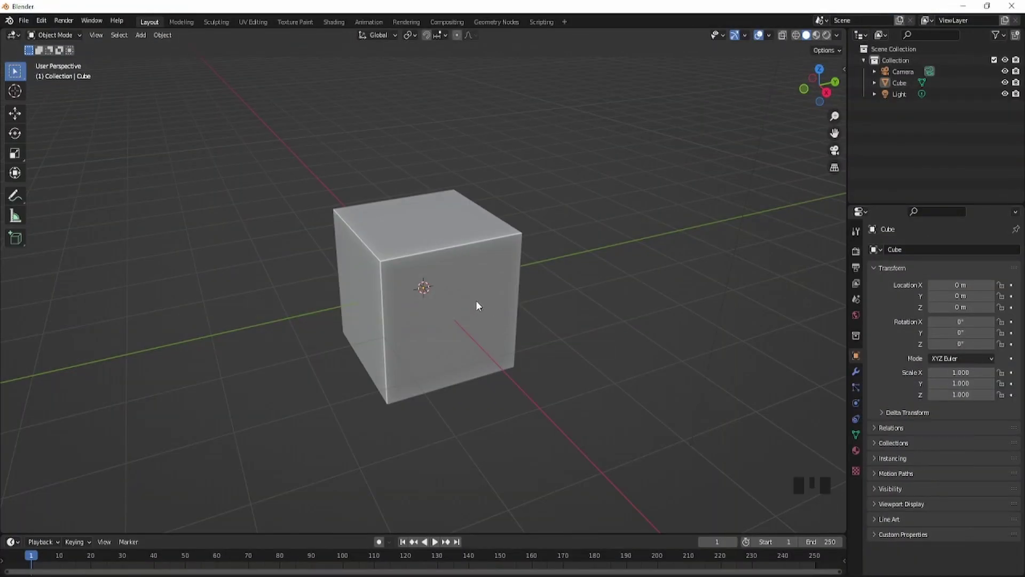
# Switch to Blender, delete the default cube and add a cylinder mesh
pyautogui.click(396, 272)
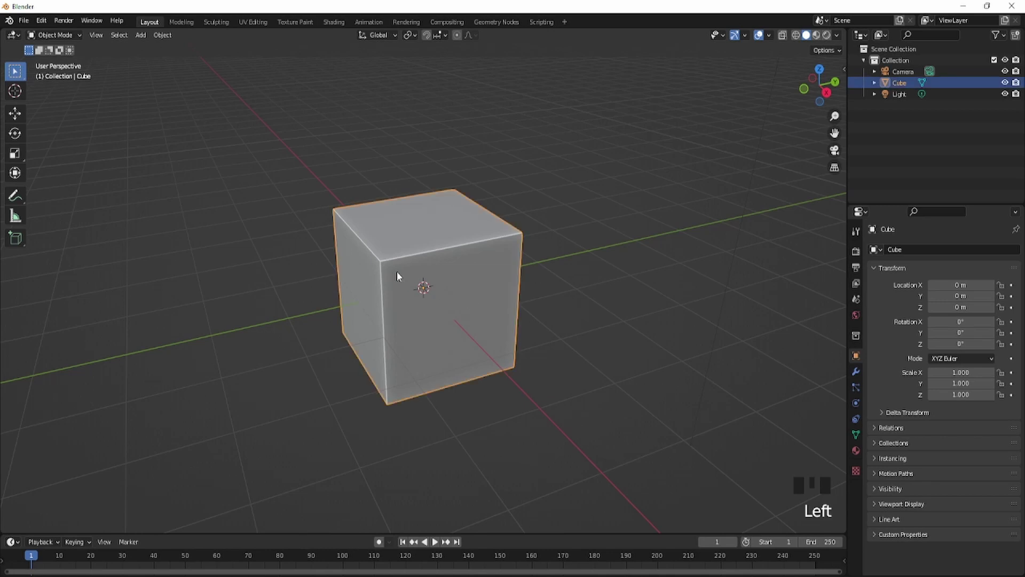
pyautogui.press('Delete')
pyautogui.hotkey('shift', 'a')
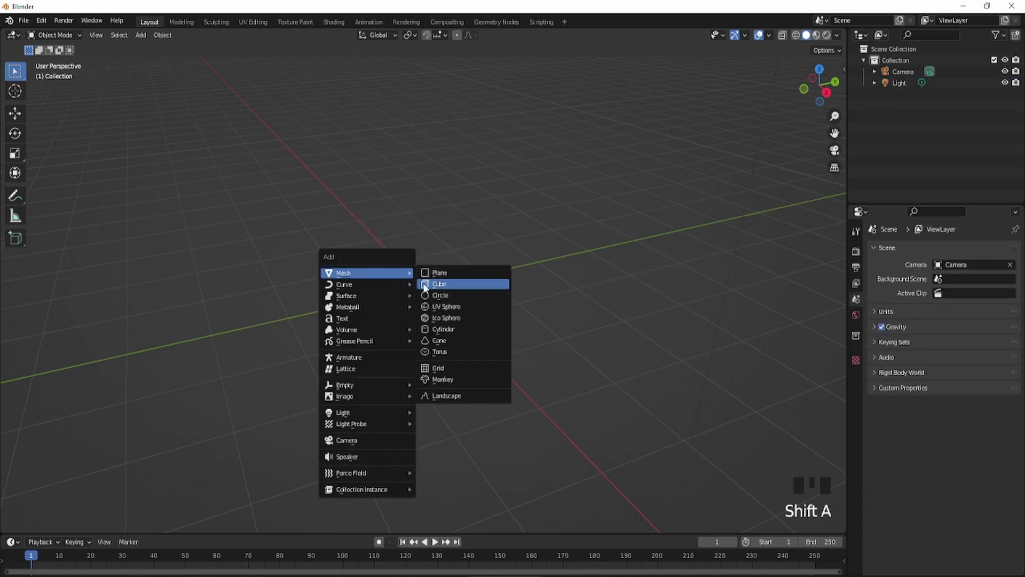
pyautogui.click(444, 328)
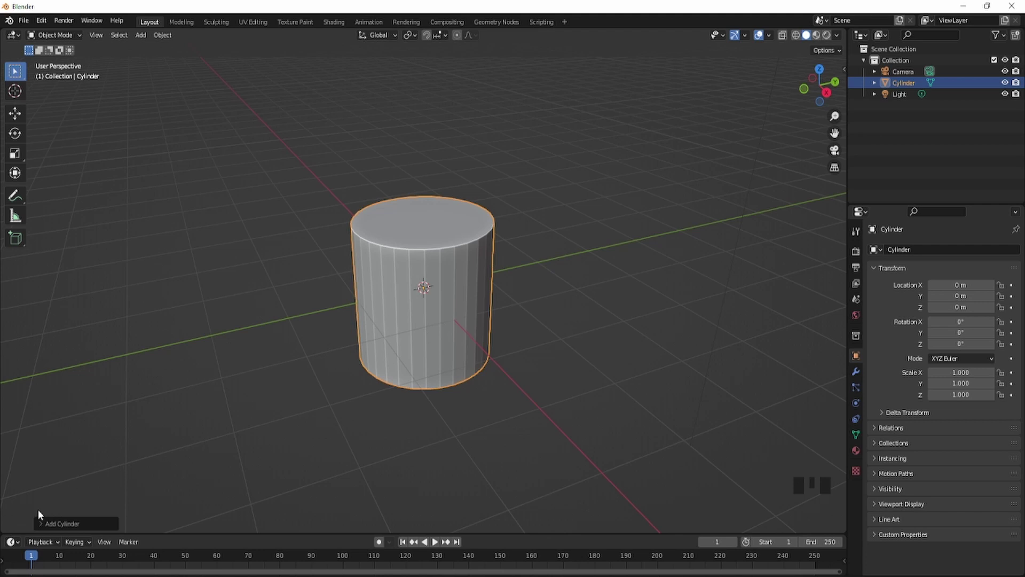
# Set the new cylinder's vertex count to 11
pyautogui.click(50, 524)
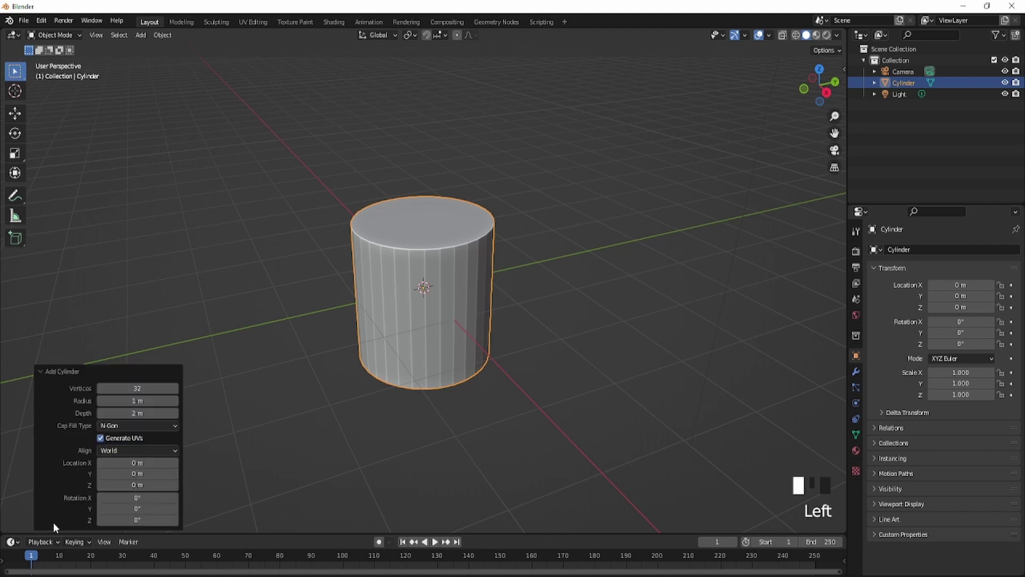
pyautogui.click(139, 388)
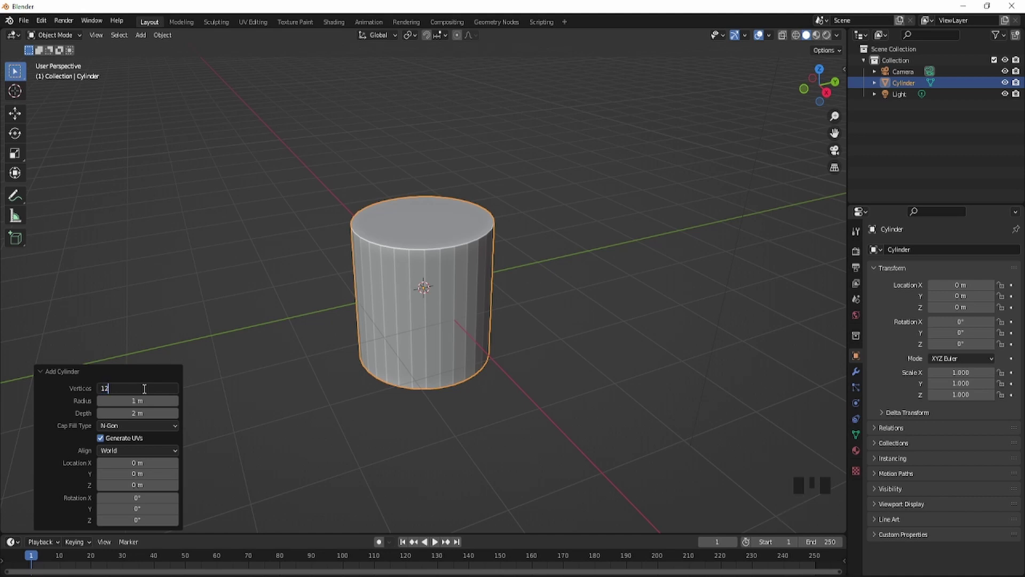
pyautogui.write('10')
pyautogui.press('Return')
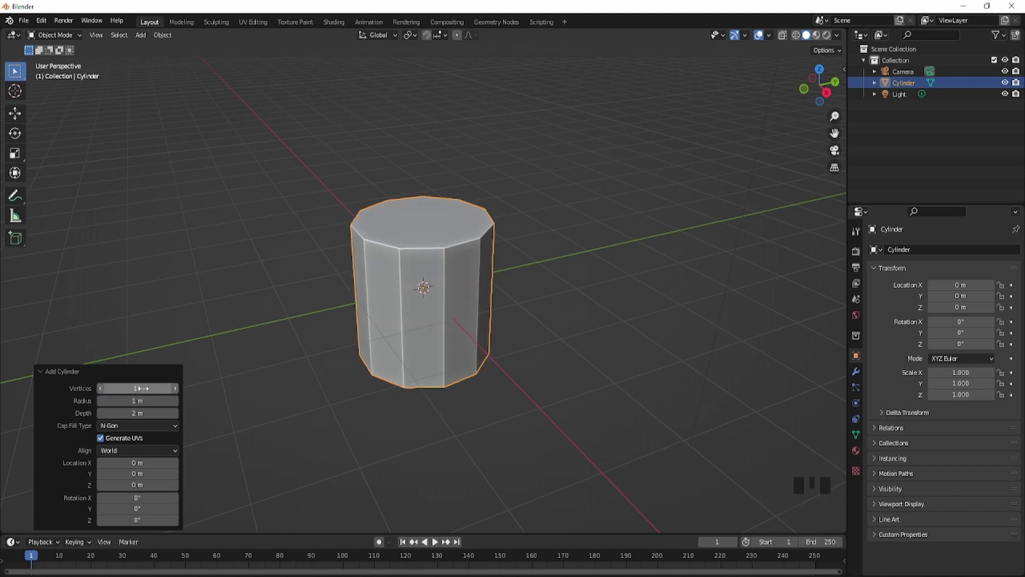
# Enter Edit Mode and scale down the cylinder's top edge loop to taper it
pyautogui.click(54, 35)
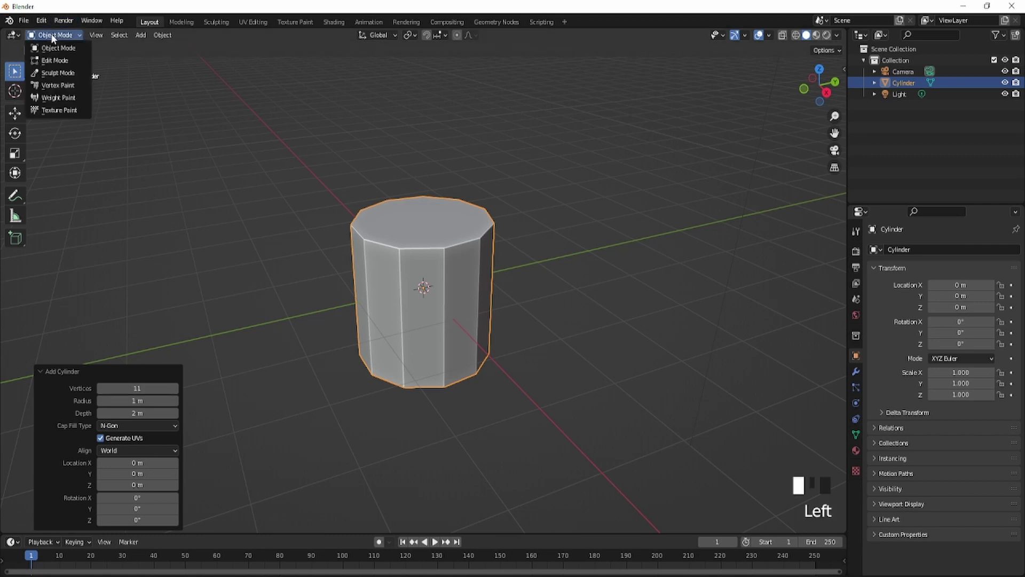
pyautogui.click(53, 60)
pyautogui.scroll(2, 411, 238)
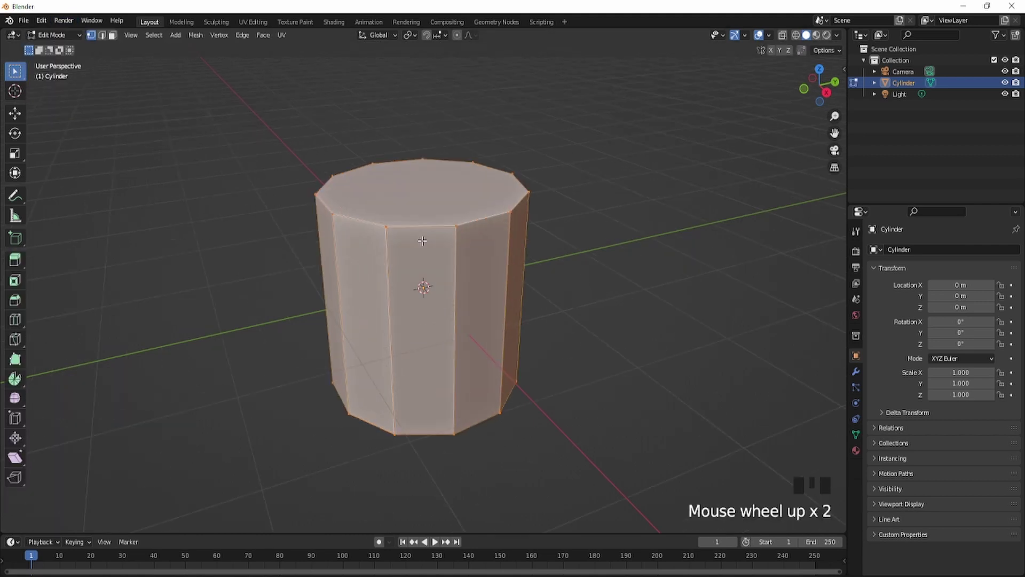
pyautogui.keyDown('alt'); pyautogui.click(398, 225); pyautogui.keyUp('alt')
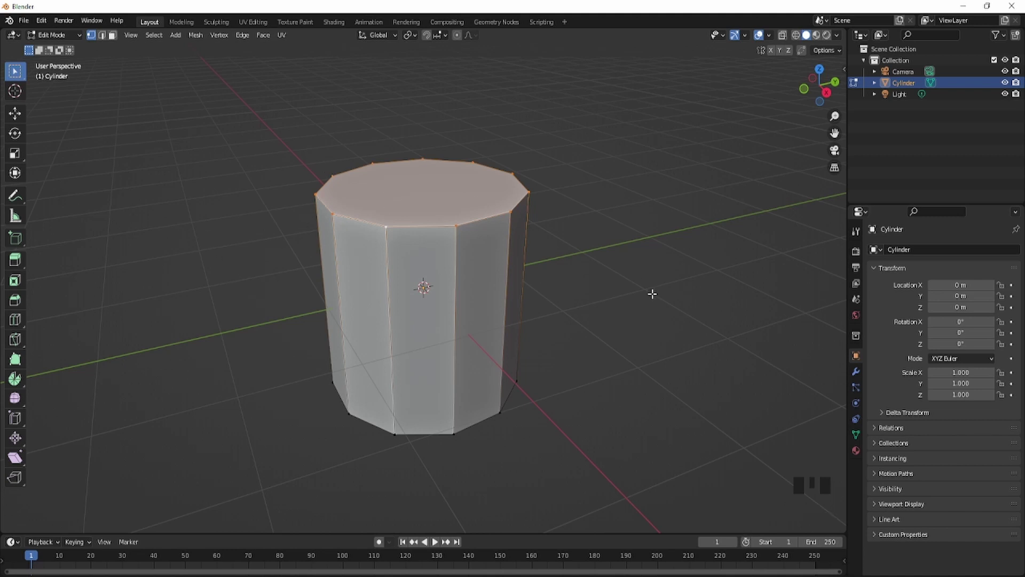
pyautogui.press('s')
pyautogui.click(543, 258)
# Add a centered horizontal loop cut around the middle of the cylinder
pyautogui.hotkey('ctrl', 'r')
pyautogui.click(377, 316)
pyautogui.rightClick(413, 325)
# Scale the bottom edge loop up by about 1.32 to flare the base
pyautogui.moveTo(413, 325); pyautogui.dragTo(383, 276, button='middle')
pyautogui.keyDown('alt'); pyautogui.click(378, 403); pyautogui.keyUp('alt')
pyautogui.keyDown('alt'); pyautogui.click(378, 402); pyautogui.keyUp('alt')
pyautogui.keyDown('alt'); pyautogui.click(379, 402); pyautogui.keyUp('alt')
pyautogui.moveTo(397, 390); pyautogui.dragTo(357, 357, button='middle')
pyautogui.press('s')
pyautogui.click(723, 457)
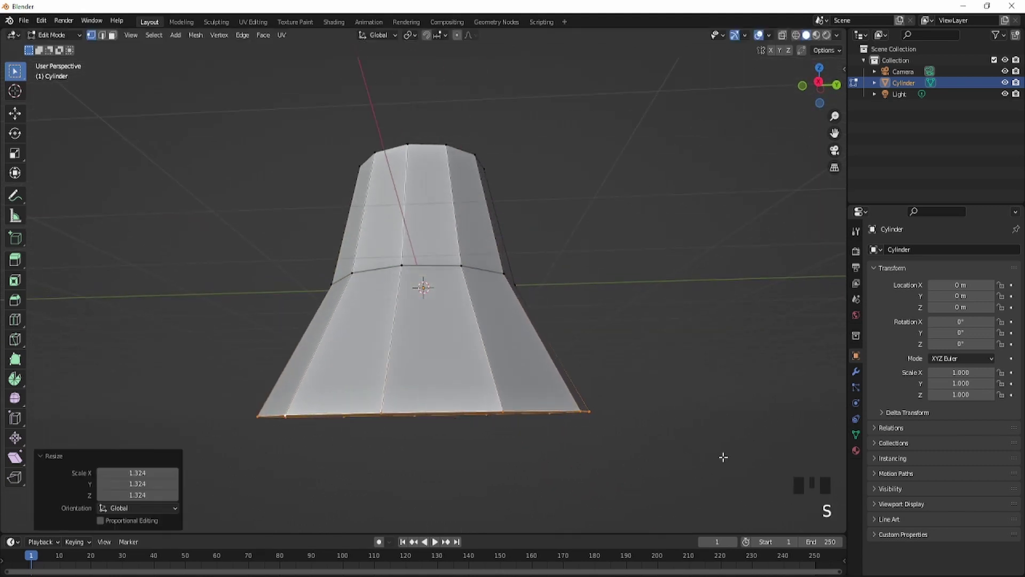
# Delete the bottom cap face of the flared cylinder
pyautogui.moveTo(702, 438); pyautogui.dragTo(697, 485, button='middle')
pyautogui.scroll(-2, 482, 404)
pyautogui.moveTo(433, 378); pyautogui.dragTo(450, 267, button='middle')
pyautogui.scroll(1, 450, 266)
pyautogui.press('Delete')
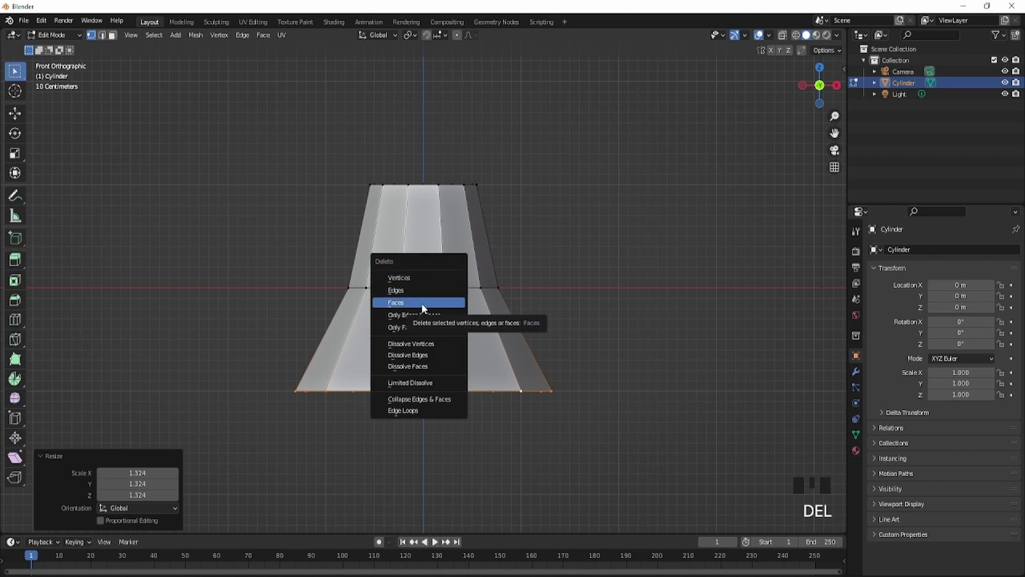
pyautogui.scroll(-2, 361, 370)
pyautogui.moveTo(361, 371); pyautogui.dragTo(321, 319, button='middle')
pyautogui.press('KP_1')
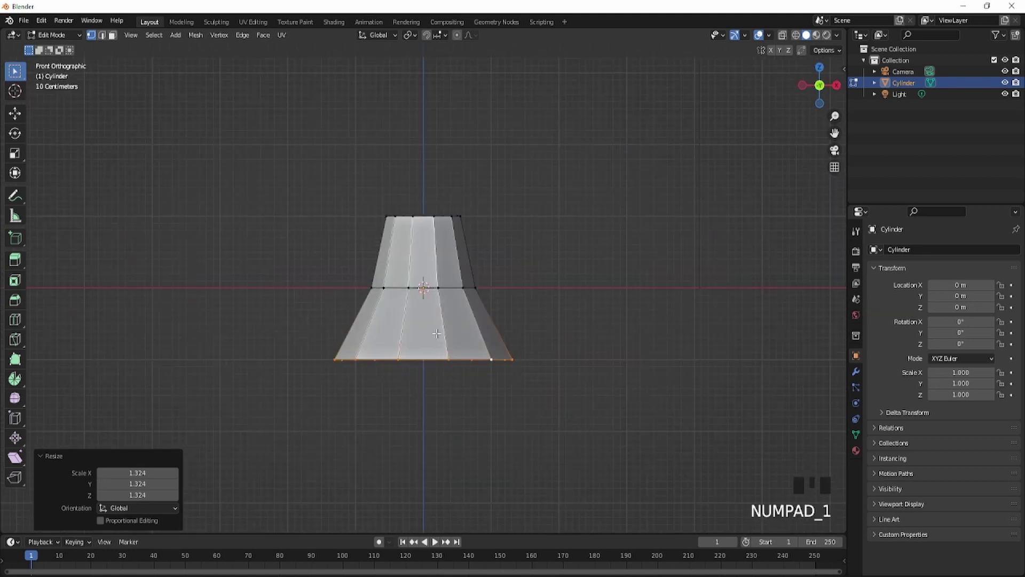
pyautogui.press('Delete')
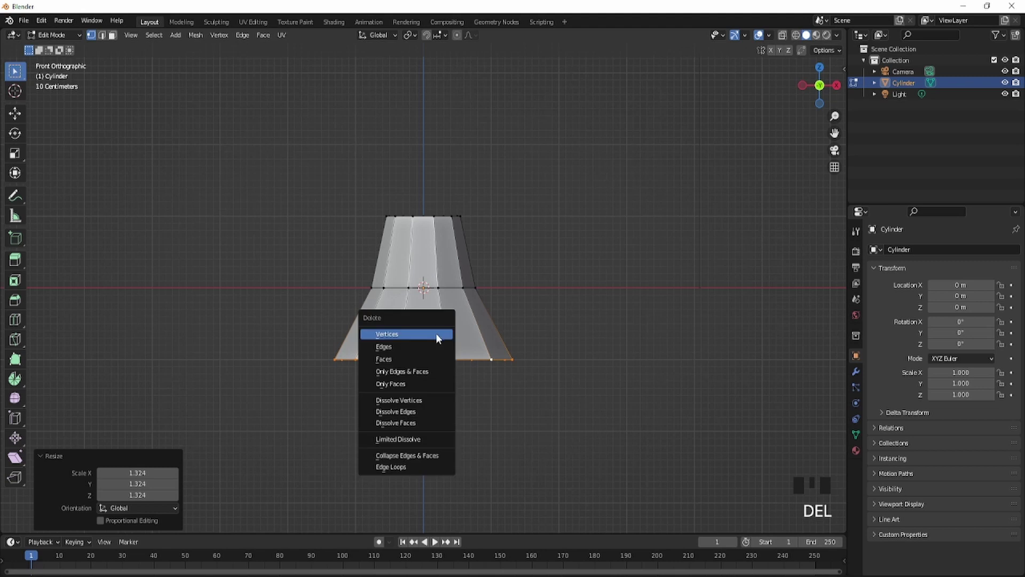
pyautogui.click(411, 358)
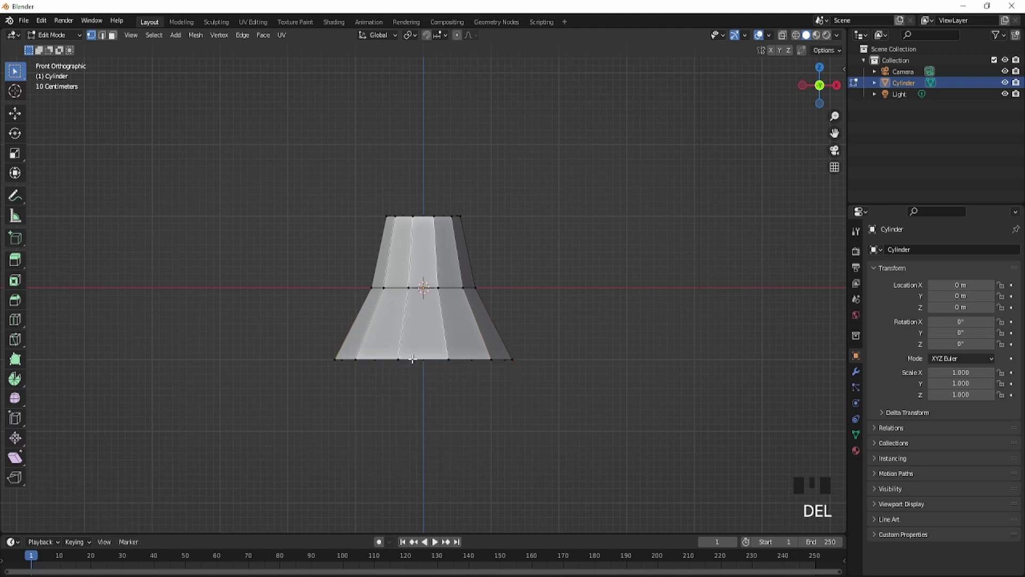
# Move alternate vertices of the middle edge loop down about 0.13 m along Z
pyautogui.scroll(4, 413, 358)
pyautogui.moveTo(412, 358)
pyautogui.mouseDown(button='middle')
pyautogui.moveTo(407, 319)
pyautogui.moveTo(426, 345)
pyautogui.mouseUp(button='middle')
pyautogui.scroll(-3, 406, 320)
pyautogui.click(416, 305)
pyautogui.keyDown('shift'); pyautogui.click(377, 315); pyautogui.keyUp('shift')
pyautogui.hotkey('ctrl', 'z')
pyautogui.keyDown('shift'); pyautogui.click(387, 311); pyautogui.keyUp('shift')
pyautogui.keyDown('shift'); pyautogui.click(388, 320); pyautogui.keyUp('shift')
pyautogui.keyDown('shift'); pyautogui.click(361, 309); pyautogui.keyUp('shift')
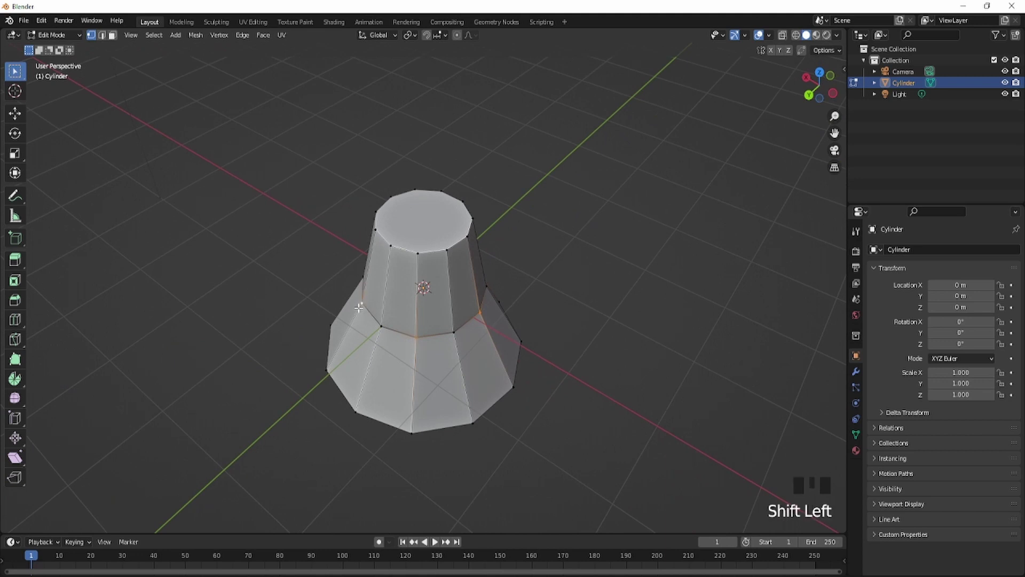
pyautogui.moveTo(361, 309); pyautogui.dragTo(479, 313, button='middle')
pyautogui.keyDown('shift'); pyautogui.click(387, 348); pyautogui.keyUp('shift')
pyautogui.moveTo(388, 348); pyautogui.dragTo(426, 310, button='middle')
pyautogui.keyDown('shift'); pyautogui.click(436, 352); pyautogui.keyUp('shift')
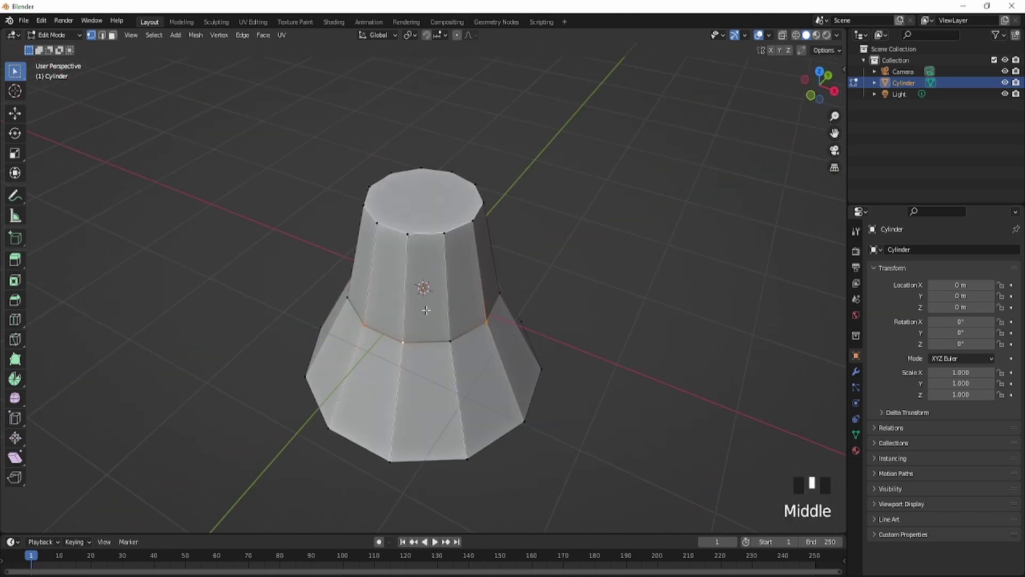
pyautogui.click(15, 118)
pyautogui.moveTo(344, 247); pyautogui.dragTo(463, 238, button='middle')
pyautogui.moveTo(420, 249); pyautogui.dragTo(420, 267)
# Lower the top edge loop slightly along Z and scale it down a little
pyautogui.moveTo(419, 267); pyautogui.dragTo(318, 224, button='middle')
pyautogui.scroll(-1, 317, 225)
pyautogui.press('KP_1')
pyautogui.scroll(4, 316, 222)
pyautogui.scroll(-3, 435, 338)
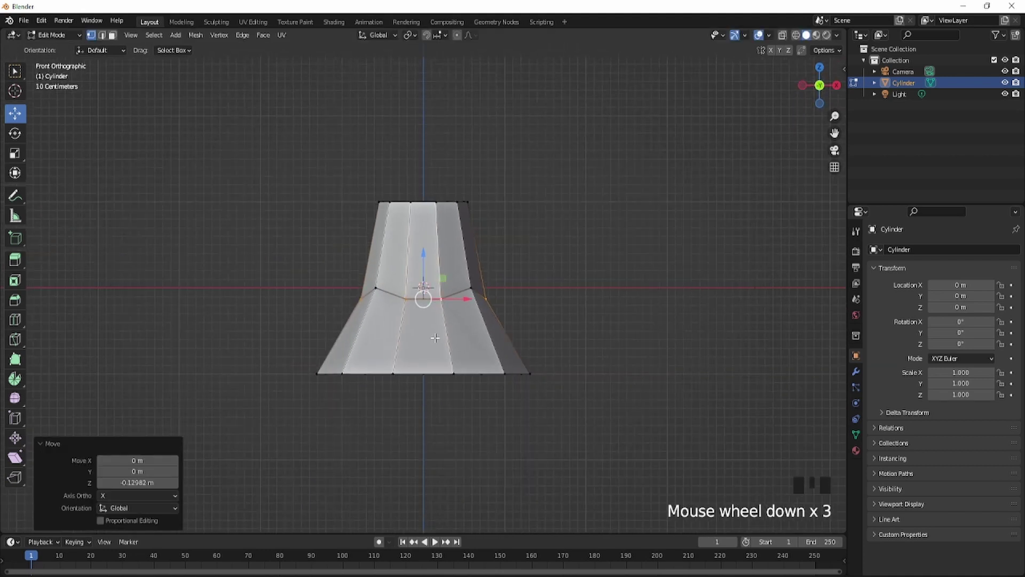
pyautogui.keyDown('alt'); pyautogui.click(414, 202); pyautogui.keyUp('alt')
pyautogui.moveTo(423, 158); pyautogui.dragTo(417, 176)
pyautogui.press('s')
pyautogui.click(521, 298)
# Lower alternate vertices of the bottom rim along Z and scale them slightly outward
pyautogui.moveTo(522, 298); pyautogui.dragTo(416, 388, button='middle')
pyautogui.scroll(-2, 414, 385)
pyautogui.click(384, 404)
pyautogui.rightClick(387, 411)
pyautogui.moveTo(337, 396); pyautogui.dragTo(460, 433, button='middle')
pyautogui.keyDown('shift'); pyautogui.click(355, 409); pyautogui.keyUp('shift')
pyautogui.keyDown('shift'); pyautogui.click(331, 402); pyautogui.keyUp('shift')
pyautogui.keyDown('shift'); pyautogui.click(367, 429); pyautogui.keyUp('shift')
pyautogui.moveTo(368, 428); pyautogui.dragTo(413, 346, button='middle')
pyautogui.press('KP_1')
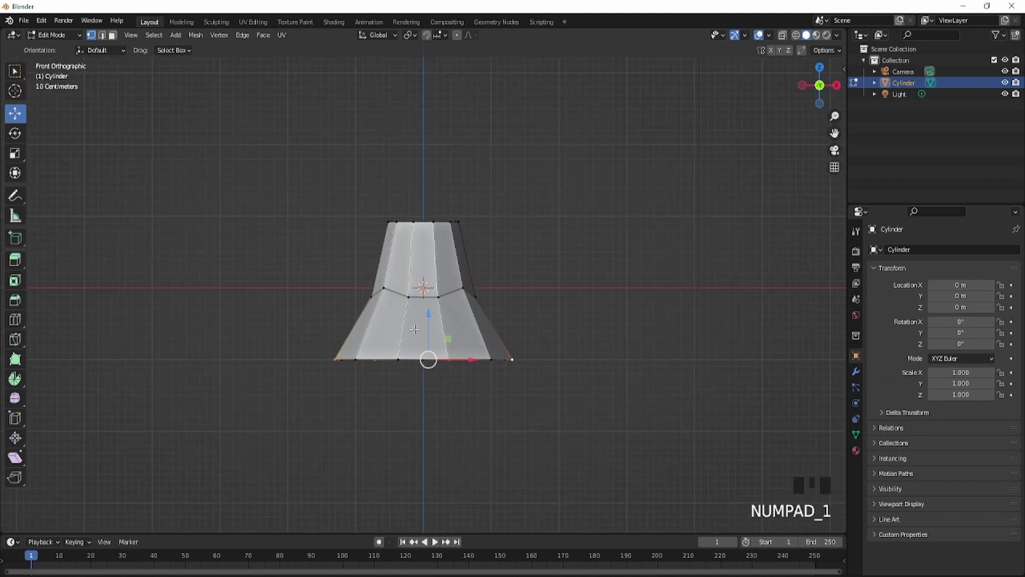
pyautogui.moveTo(428, 311); pyautogui.dragTo(428, 327)
pyautogui.moveTo(427, 326); pyautogui.dragTo(506, 479, button='middle')
pyautogui.press('s')
pyautogui.click(568, 446)
# From the top view, move the rim's right, back-right and back-left corner vertices outward
pyautogui.press('KP_5')
pyautogui.press('KP_7')
pyautogui.press('g')
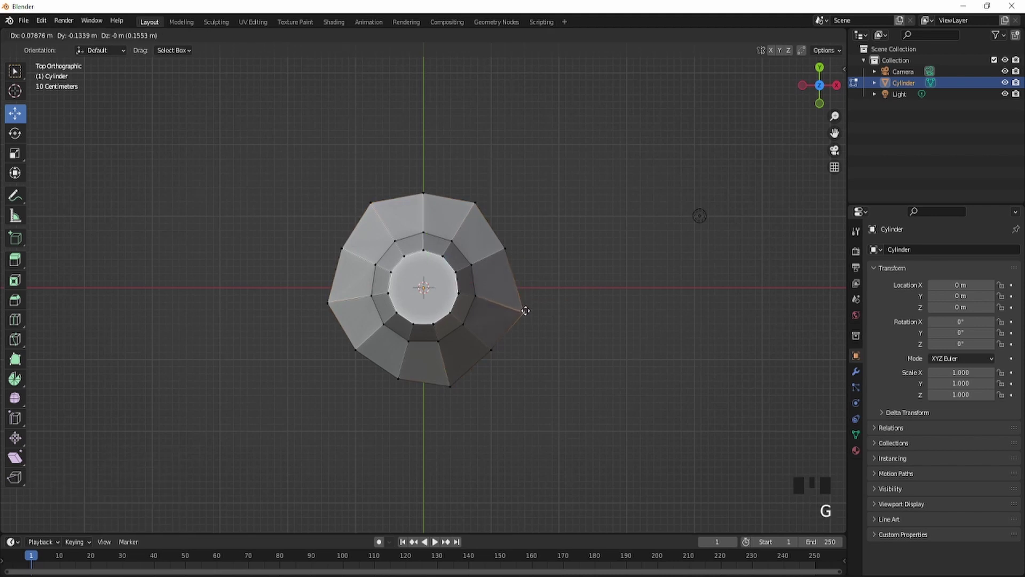
pyautogui.click(528, 312)
pyautogui.click(474, 202)
pyautogui.press('g')
pyautogui.click(480, 185)
pyautogui.click(358, 206)
pyautogui.press('g')
pyautogui.click(480, 292)
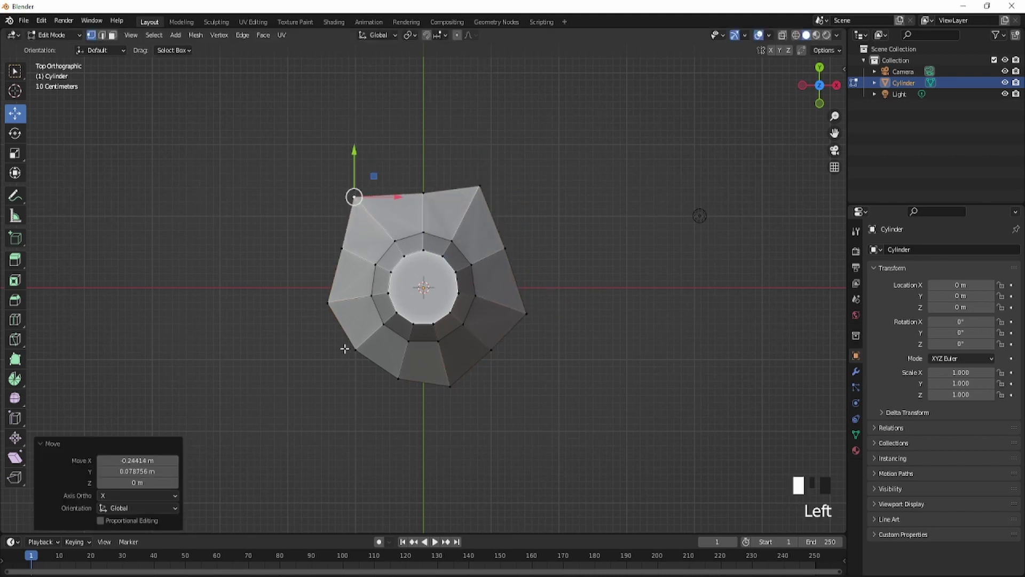
# Move the rim's front-left corner vertex outward and its neighbouring front vertex slightly inward
pyautogui.click(346, 350)
pyautogui.press('g')
pyautogui.click(332, 365)
pyautogui.click(396, 378)
pyautogui.press('g')
pyautogui.click(401, 373)
# Move the rim's front-right corner vertex outward and readjust its position in the top view
pyautogui.click(480, 365)
pyautogui.click(475, 389)
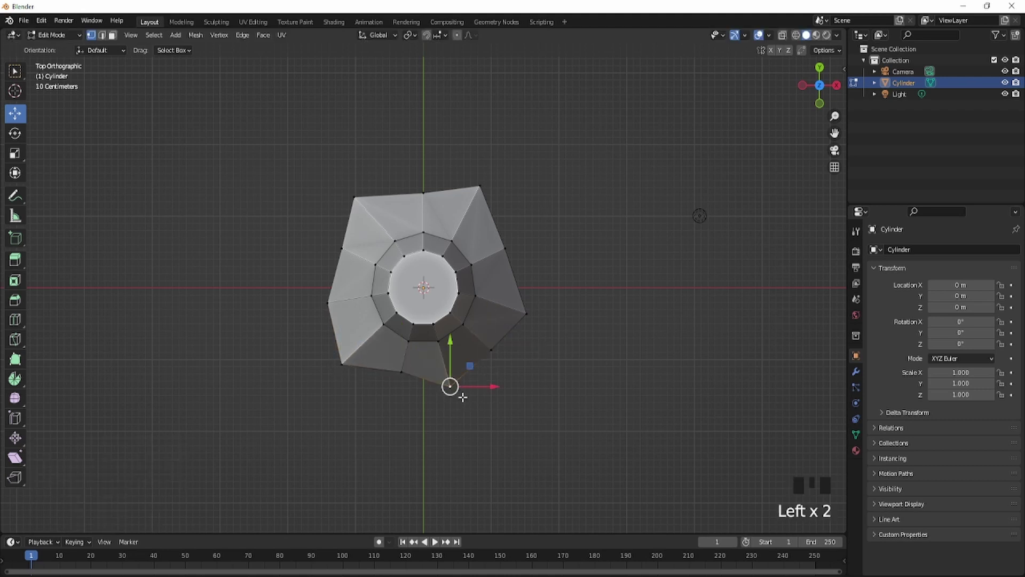
pyautogui.press('g')
pyautogui.click(469, 418)
pyautogui.moveTo(469, 418); pyautogui.dragTo(465, 393, button='middle')
pyautogui.press('KP_1')
pyautogui.press('KP_1')
pyautogui.press('KP_7')
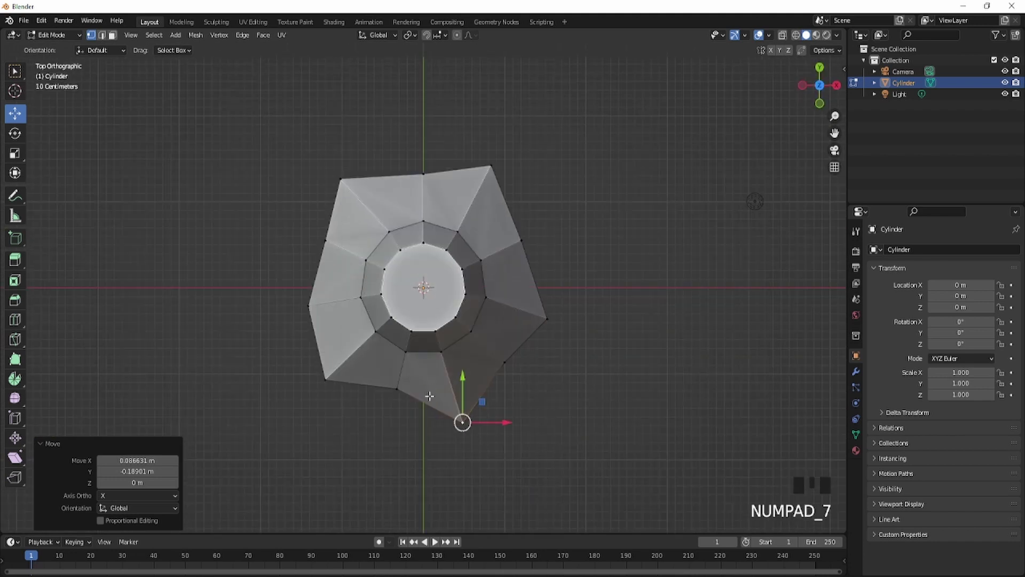
pyautogui.press('g')
pyautogui.click(503, 427)
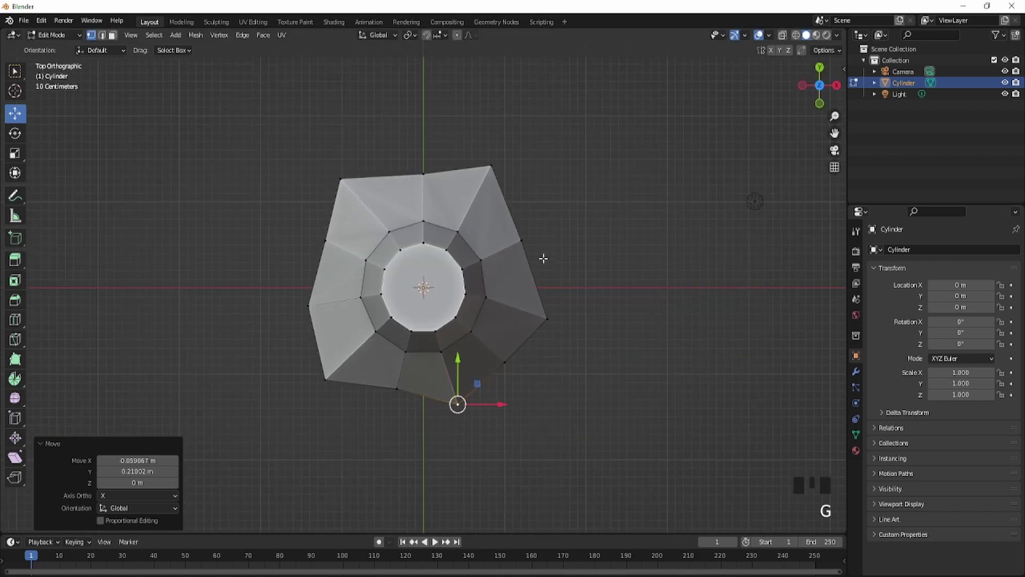
# Move the in-between rim vertices on the back right and back left slightly inward
pyautogui.click(521, 239)
pyautogui.press('g')
pyautogui.click(513, 254)
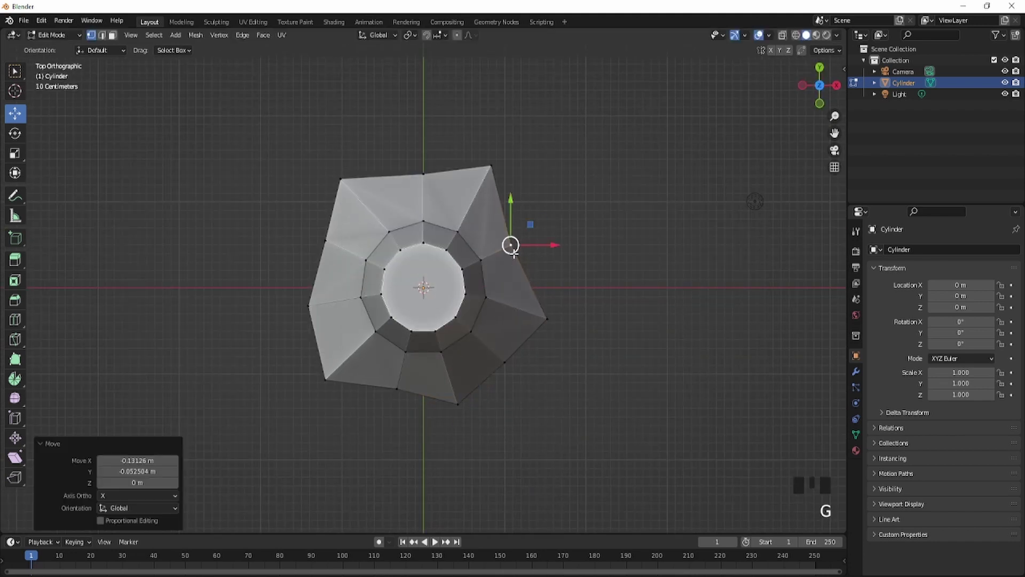
pyautogui.click(306, 304)
pyautogui.press('g')
pyautogui.click(332, 273)
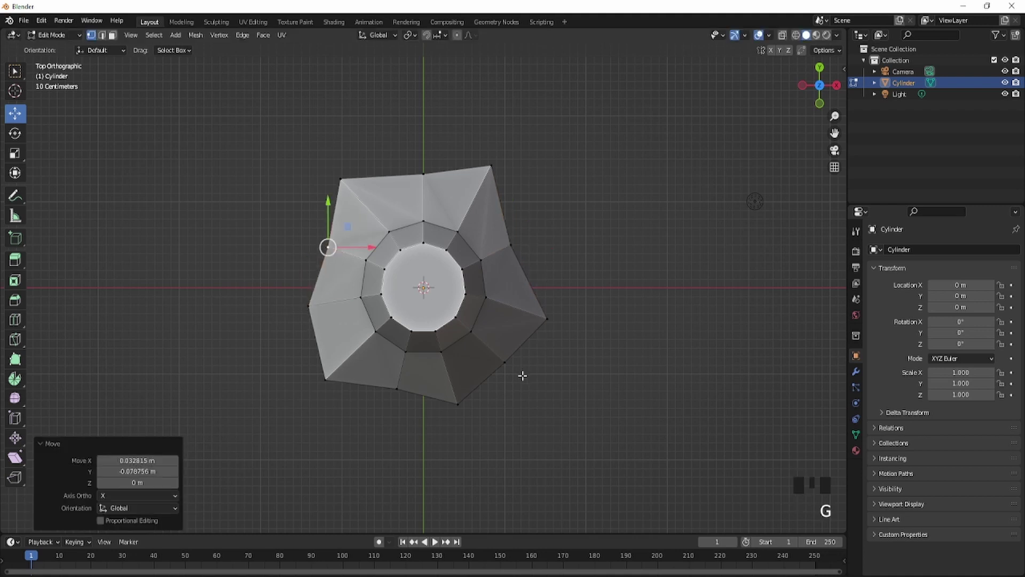
# Move the in-between rim vertex on the front right slightly inward in the top view
pyautogui.click(505, 362)
pyautogui.press('g')
pyautogui.click(508, 373)
# Select the whole bottom rim in wireframe from the front view and scale it up slightly
pyautogui.moveTo(508, 374); pyautogui.dragTo(460, 309, button='middle')
pyautogui.press('KP_1')
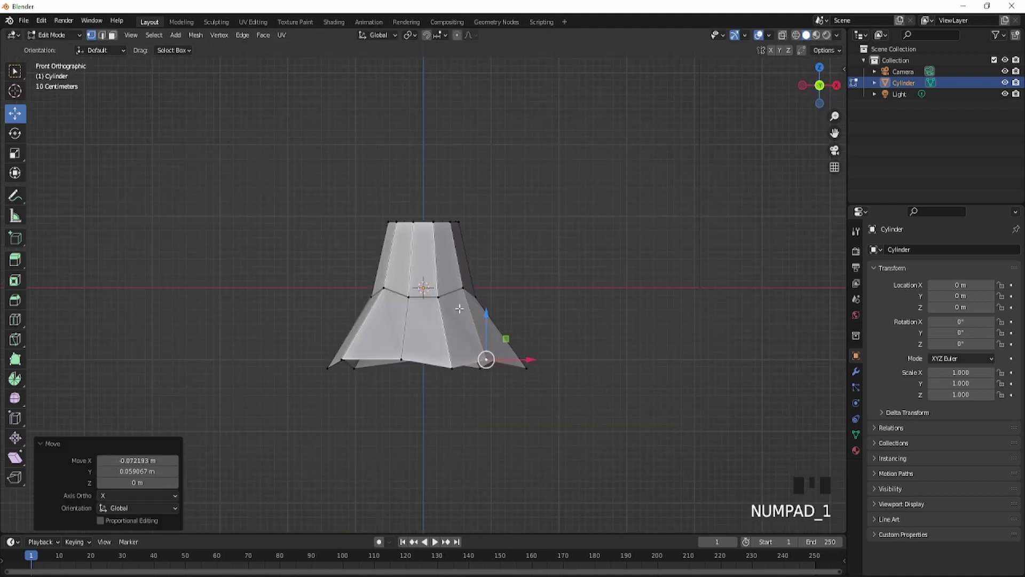
pyautogui.scroll(1, 459, 308)
pyautogui.click(315, 350)
pyautogui.press('z')
pyautogui.click(229, 350)
pyautogui.press('b')
pyautogui.moveTo(226, 336); pyautogui.dragTo(659, 433)
pyautogui.press('s')
pyautogui.click(662, 433)
pyautogui.press('z')
pyautogui.click(627, 384)
# Select every other vertex around the top rim and lower them slightly to make a zigzag edge
pyautogui.moveTo(627, 385)
pyautogui.mouseDown(button='middle')
pyautogui.moveTo(534, 331)
pyautogui.moveTo(491, 274)
pyautogui.moveTo(565, 383)
pyautogui.moveTo(388, 282)
pyautogui.moveTo(414, 267)
pyautogui.moveTo(428, 230)
pyautogui.mouseUp(button='middle')
pyautogui.click(406, 260)
pyautogui.keyDown('shift'); pyautogui.click(384, 239); pyautogui.keyUp('shift')
pyautogui.keyDown('shift'); pyautogui.click(369, 200); pyautogui.keyUp('shift')
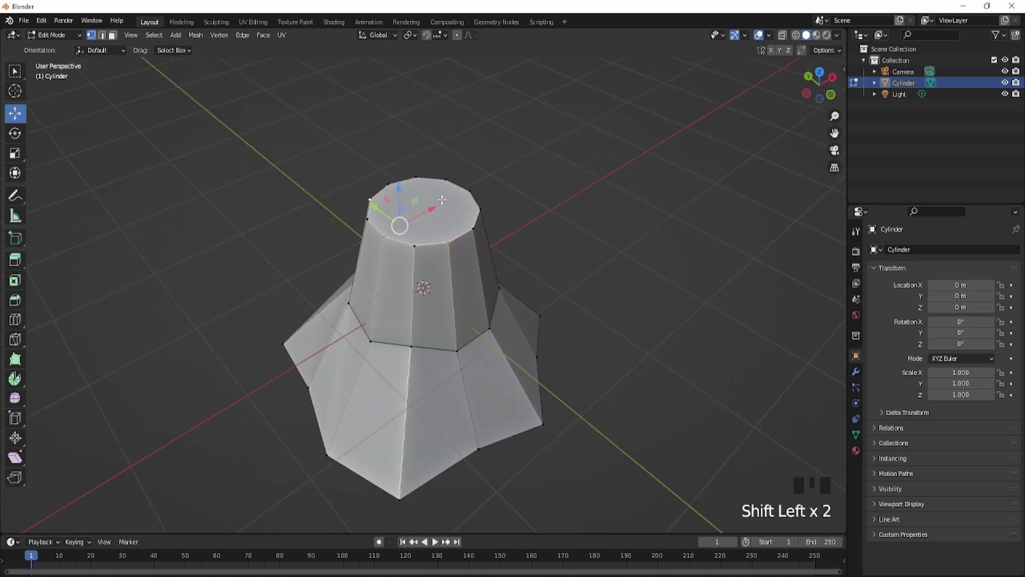
pyautogui.keyDown('shift'); pyautogui.click(471, 191); pyautogui.keyUp('shift')
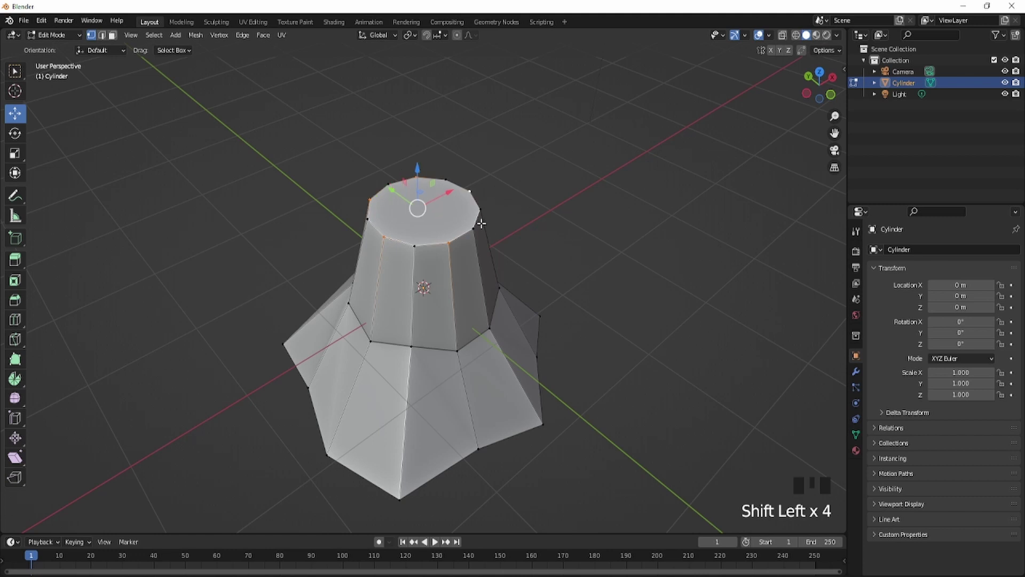
pyautogui.moveTo(477, 223); pyautogui.dragTo(400, 176, button='middle')
pyautogui.keyDown('shift'); pyautogui.click(448, 187); pyautogui.keyUp('shift')
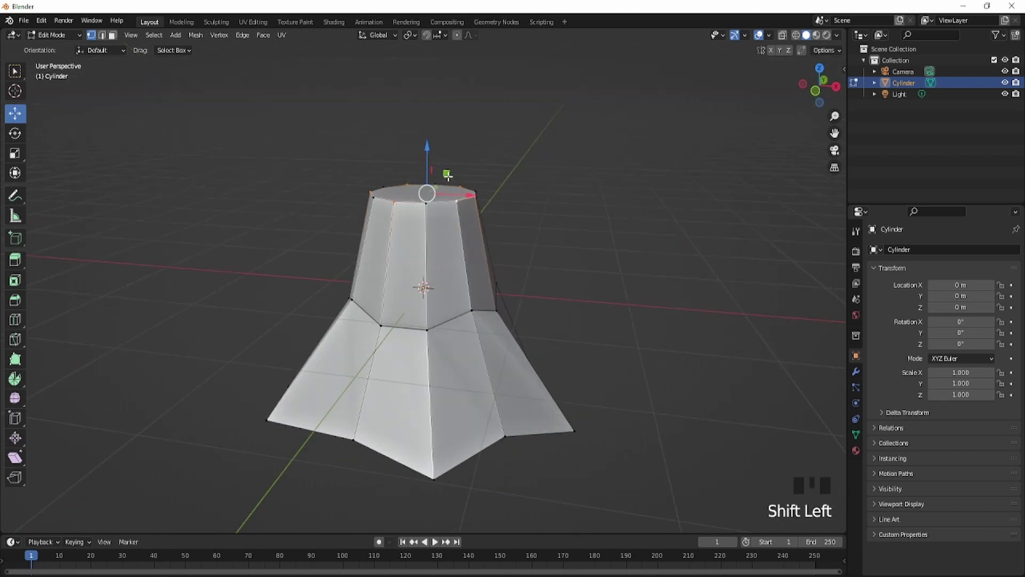
pyautogui.moveTo(423, 156); pyautogui.dragTo(424, 169)
# Select the whole top ring in wireframe, scale it up slightly and lower it a little
pyautogui.press('KP_5')
pyautogui.press('KP_1')
pyautogui.scroll(1, 406, 214)
pyautogui.press('b')
pyautogui.moveTo(337, 142)
pyautogui.mouseDown()
pyautogui.moveTo(384, 162)
pyautogui.moveTo(374, 163)
pyautogui.mouseUp()
pyautogui.press('z')
pyautogui.click(285, 156)
pyautogui.press('b')
pyautogui.moveTo(307, 137)
pyautogui.mouseDown()
pyautogui.moveTo(418, 172)
pyautogui.moveTo(512, 218)
pyautogui.mouseUp()
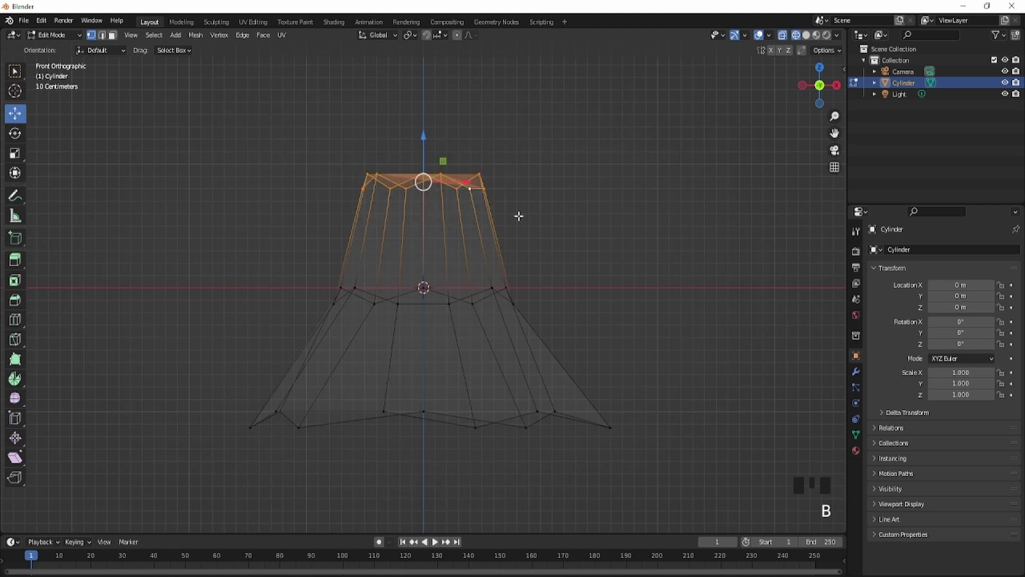
pyautogui.press('s')
pyautogui.click(526, 219)
pyautogui.moveTo(422, 149); pyautogui.dragTo(421, 158)
pyautogui.press('z')
pyautogui.click(553, 185)
# Switch to Object Mode and add a Solidify modifier to the cylinder
pyautogui.scroll(-3, 327, 226)
pyautogui.moveTo(553, 185)
pyautogui.mouseDown(button='middle')
pyautogui.moveTo(328, 226)
pyautogui.moveTo(278, 168)
pyautogui.mouseUp(button='middle')
pyautogui.click(49, 35)
pyautogui.click(47, 48)
pyautogui.moveTo(349, 206); pyautogui.dragTo(402, 226, button='middle')
pyautogui.scroll(-1, 469, 287)
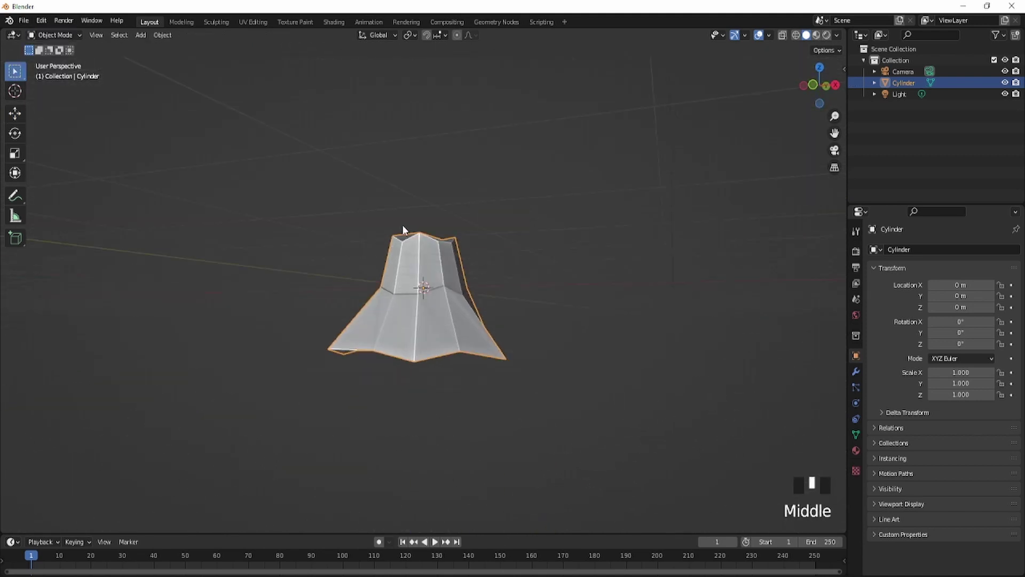
pyautogui.click(860, 373)
pyautogui.click(905, 250)
pyautogui.click(823, 442)
# Set the Solidify thickness to 0.58 m, checking the tier's underside
pyautogui.moveTo(748, 373); pyautogui.dragTo(679, 309, button='middle')
pyautogui.scroll(3, 680, 309)
pyautogui.moveTo(967, 299); pyautogui.dragTo(998, 299)
pyautogui.moveTo(674, 363); pyautogui.dragTo(630, 358, button='middle')
pyautogui.scroll(-2, 658, 427)
pyautogui.moveTo(967, 299)
pyautogui.mouseDown()
pyautogui.moveTo(955, 299)
pyautogui.moveTo(977, 299)
pyautogui.mouseUp()
pyautogui.moveTo(534, 341); pyautogui.dragTo(441, 359, button='middle')
pyautogui.scroll(2, 441, 360)
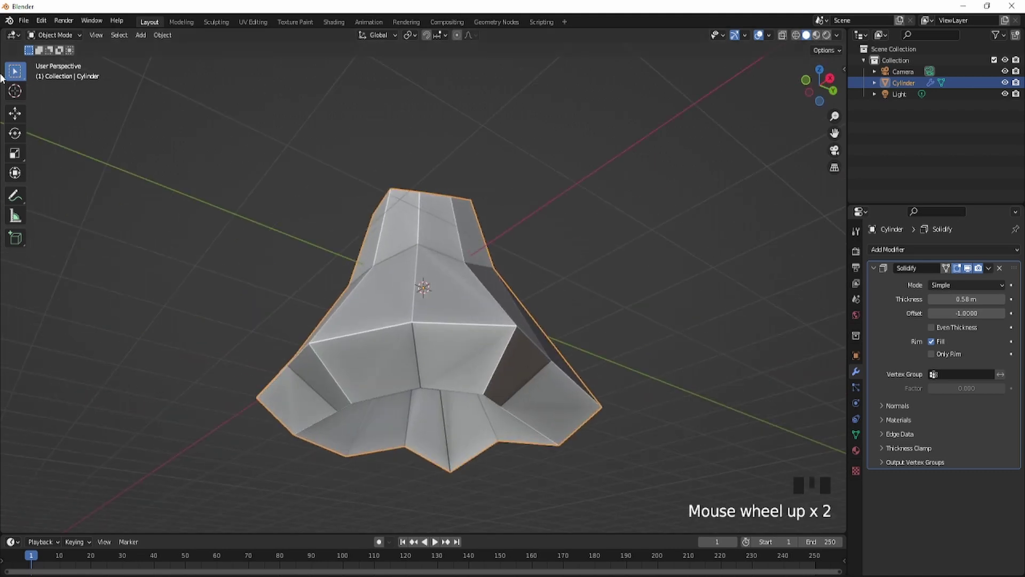
# Return to Edit Mode and rip the rim's front-right corner vertex, pulling the split part left in the top view
pyautogui.click(53, 33)
pyautogui.click(56, 61)
pyautogui.press('KP_5')
pyautogui.press('KP_1')
pyautogui.press('KP_7')
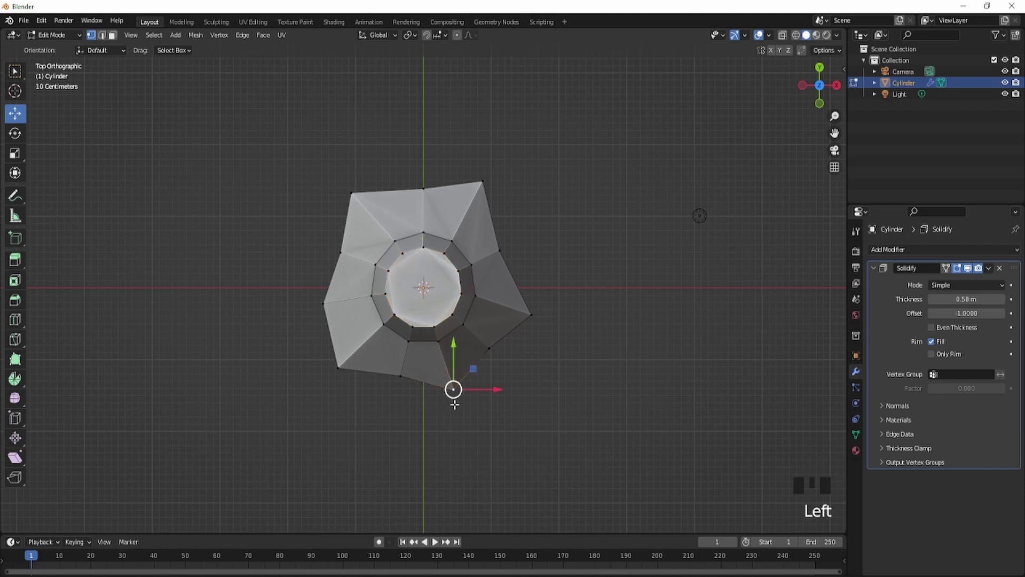
pyautogui.press('v')
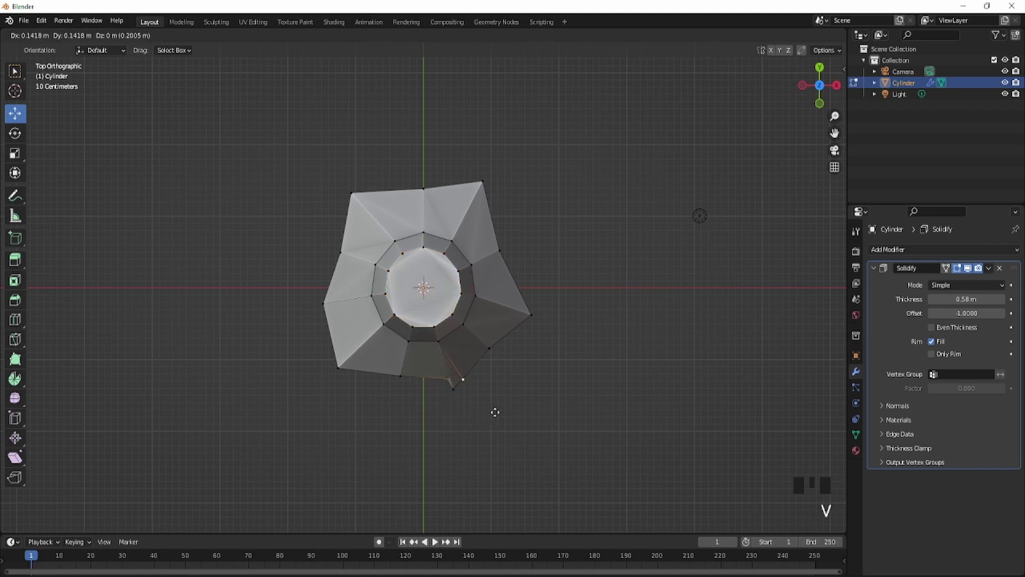
pyautogui.click(468, 422)
# Shift the ripped front vertex slightly farther left in the top view to widen the split
pyautogui.moveTo(469, 421); pyautogui.dragTo(429, 398, button='middle')
pyautogui.press('KP_5')
pyautogui.press('KP_1')
pyautogui.press('KP_7')
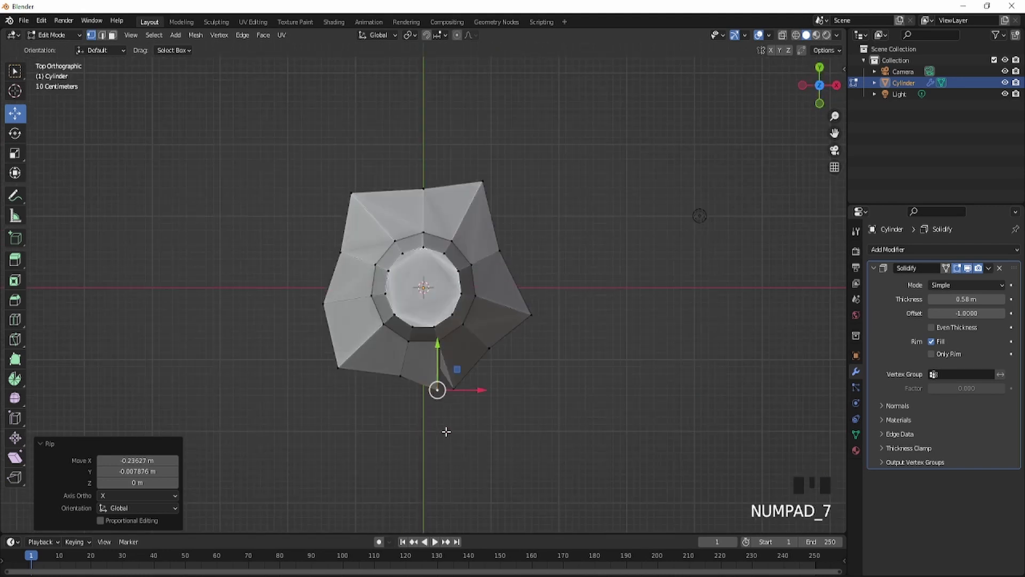
pyautogui.press('g')
pyautogui.click(467, 432)
# Rip the in-between rim vertex on the back left and pull the loose part toward the front
pyautogui.click(307, 295)
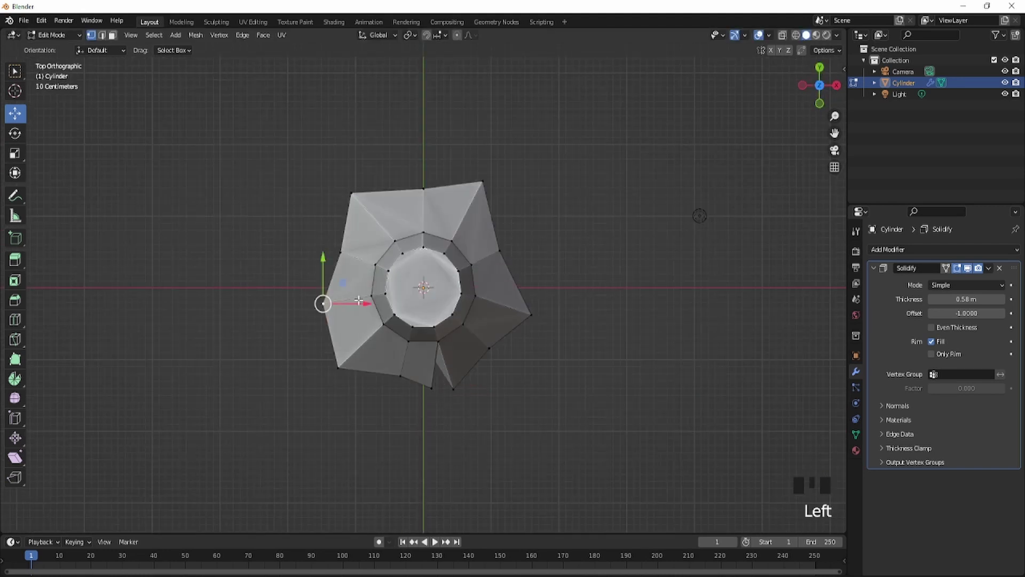
pyautogui.press('v')
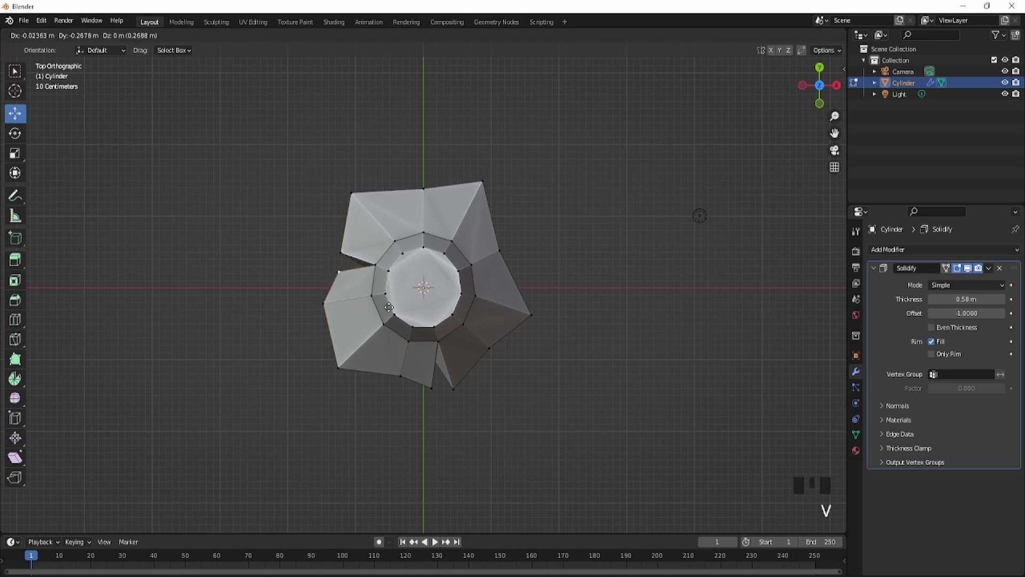
pyautogui.click(385, 305)
# Rip the rim's back-right corner vertex and spread its two halves apart in the top view
pyautogui.click(484, 180)
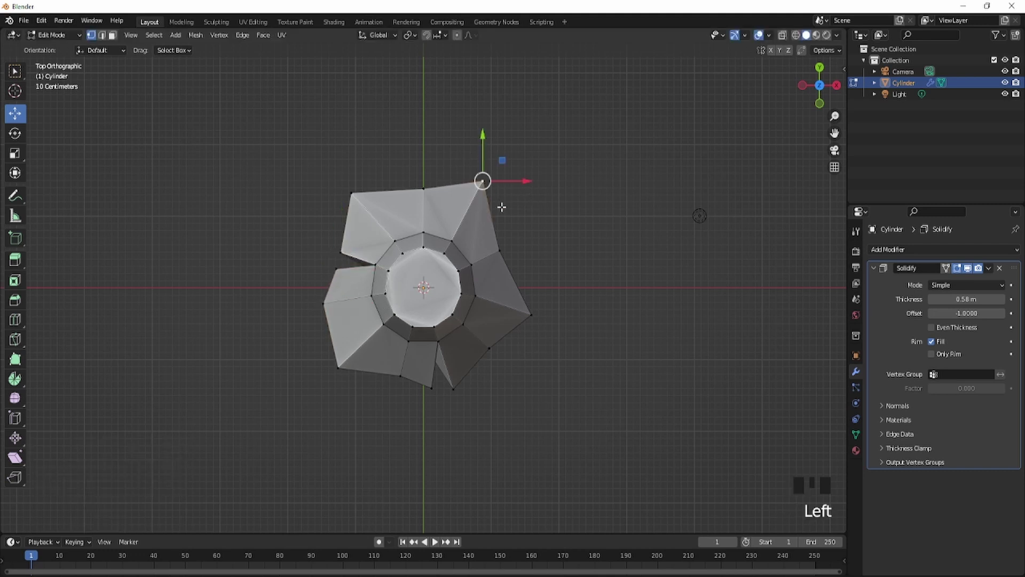
pyautogui.press('v')
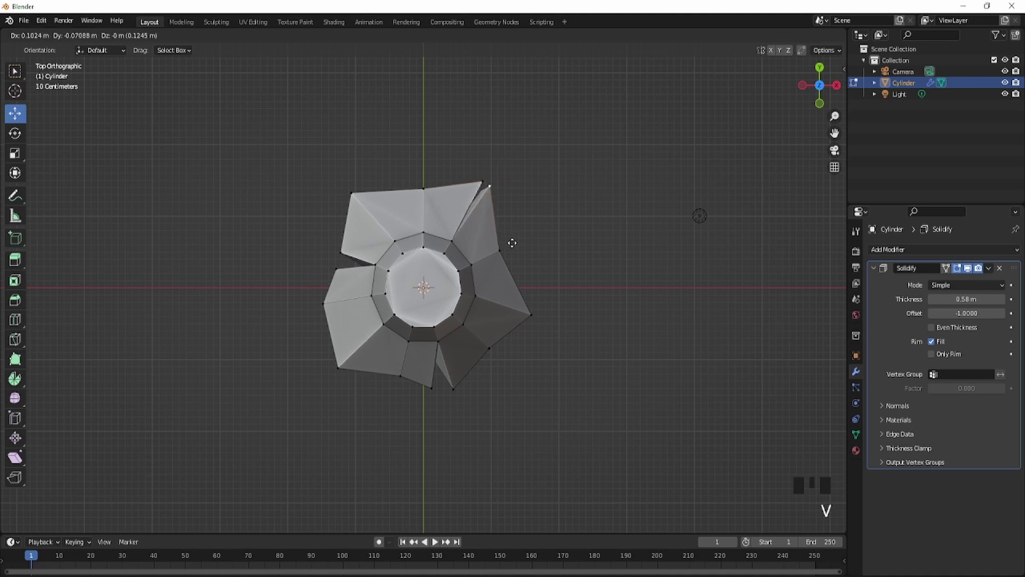
pyautogui.click(520, 252)
pyautogui.press('g')
pyautogui.click(469, 172)
# Reposition the left vertex of the back-right split while viewing the tier from behind
pyautogui.moveTo(469, 172); pyautogui.dragTo(367, 264, button='middle')
pyautogui.scroll(-1, 327, 102)
pyautogui.scroll(2, 434, 352)
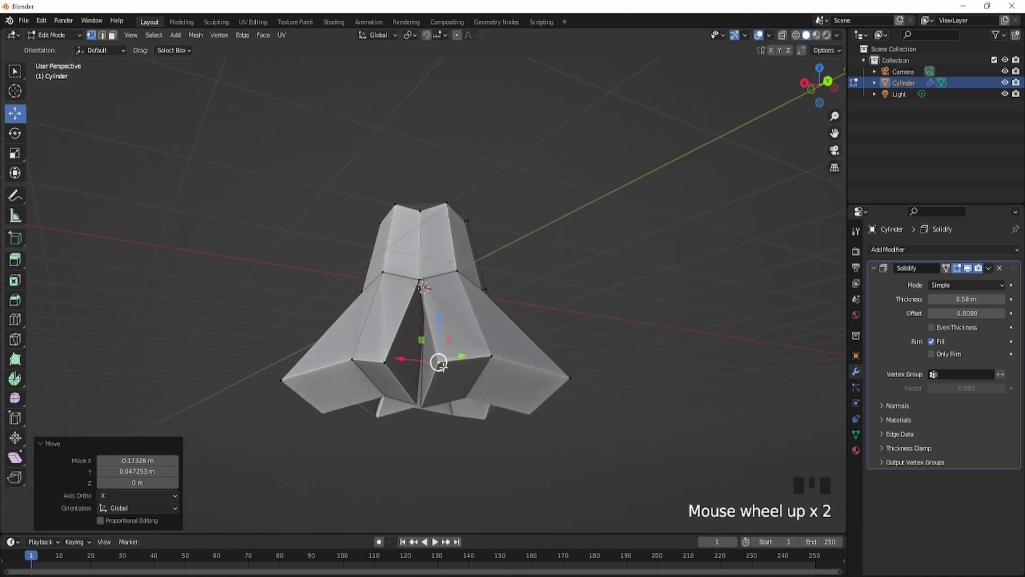
pyautogui.press('g')
pyautogui.click(458, 405)
# Move the right vertex of the back-right split inward and slightly up in the right view
pyautogui.moveTo(458, 404); pyautogui.dragTo(413, 431, button='middle')
pyautogui.scroll(-2, 413, 432)
pyautogui.press('KP_1')
pyautogui.scroll(1, 414, 431)
pyautogui.press('KP_3')
pyautogui.press('g')
pyautogui.rightClick(504, 372)
pyautogui.click(506, 374)
pyautogui.press('g')
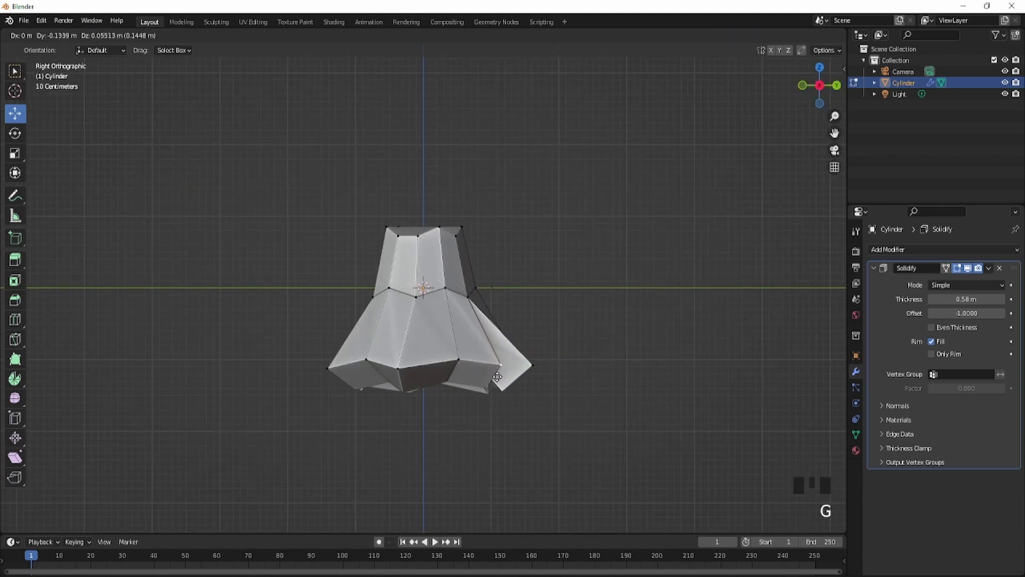
pyautogui.click(498, 375)
# Shift the right vertex of the back-right split slightly toward the back in the top view
pyautogui.moveTo(498, 375); pyautogui.dragTo(470, 419, button='middle')
pyautogui.press('KP_1')
pyautogui.press('KP_6')
pyautogui.press('KP_5')
pyautogui.press('KP_7')
pyautogui.press('g')
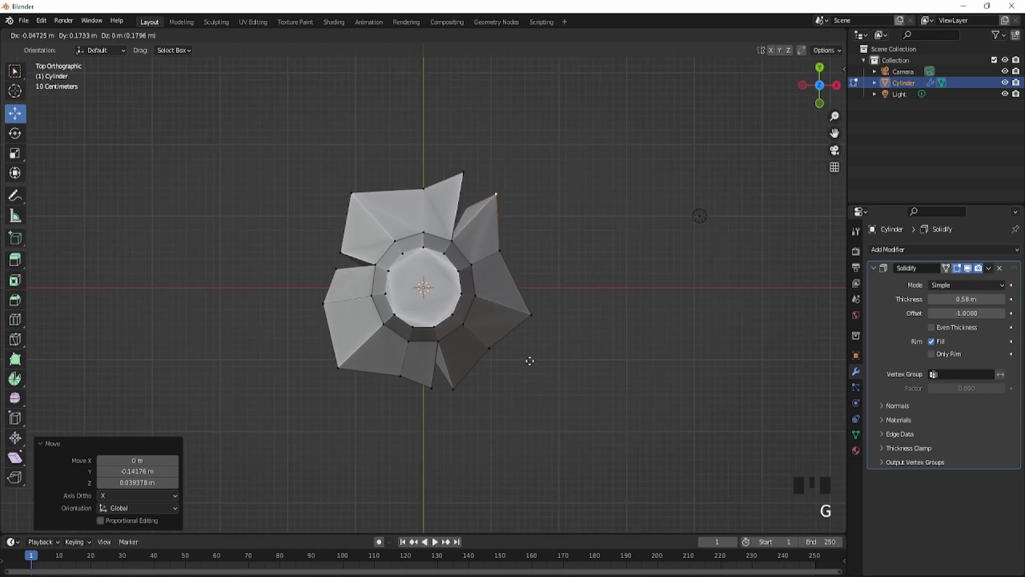
pyautogui.click(530, 360)
# Move the rim's right corner vertex slightly inward and toward the back
pyautogui.scroll(2, 531, 347)
pyautogui.click(553, 322)
pyautogui.press('g')
pyautogui.click(547, 322)
pyautogui.moveTo(545, 323); pyautogui.dragTo(557, 250, button='middle')
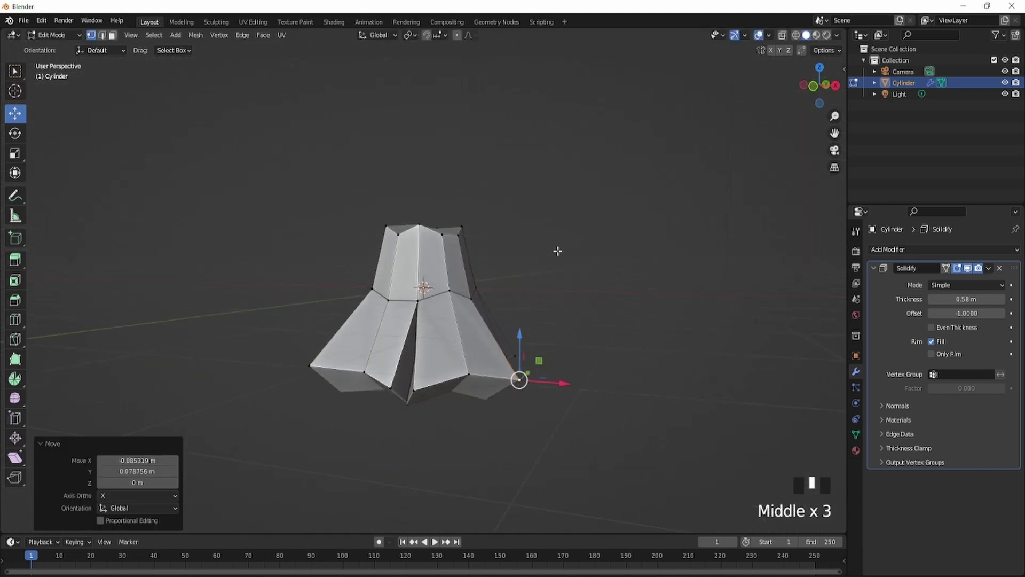
# Select the tier's middle ring of vertices from the front view, lower it slightly and scale it up a little
pyautogui.press('KP_1')
pyautogui.scroll(2, 405, 296)
pyautogui.keyDown('alt'); pyautogui.click(358, 288); pyautogui.keyUp('alt')
pyautogui.press('z')
pyautogui.click(219, 282)
pyautogui.moveTo(224, 258); pyautogui.dragTo(584, 333)
pyautogui.press('z')
pyautogui.click(482, 270)
pyautogui.moveTo(423, 251); pyautogui.dragTo(423, 261)
pyautogui.press('s')
pyautogui.click(540, 328)
pyautogui.press('s')
pyautogui.click(535, 326)
# Switch to Object Mode and apply the Solidify modifier
pyautogui.click(43, 36)
pyautogui.click(51, 43)
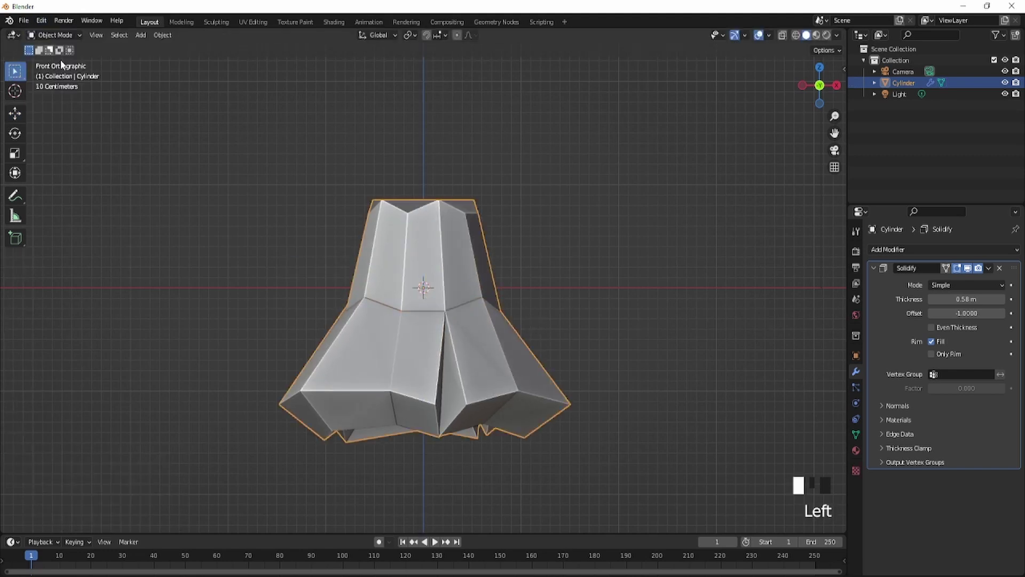
pyautogui.moveTo(691, 230); pyautogui.dragTo(704, 200, button='middle')
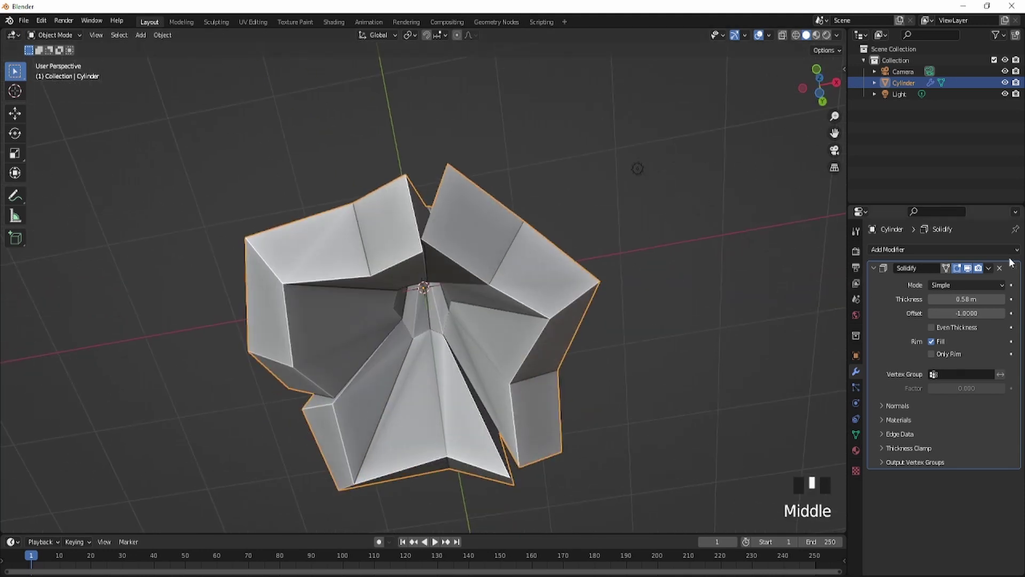
pyautogui.click(990, 268)
pyautogui.click(982, 281)
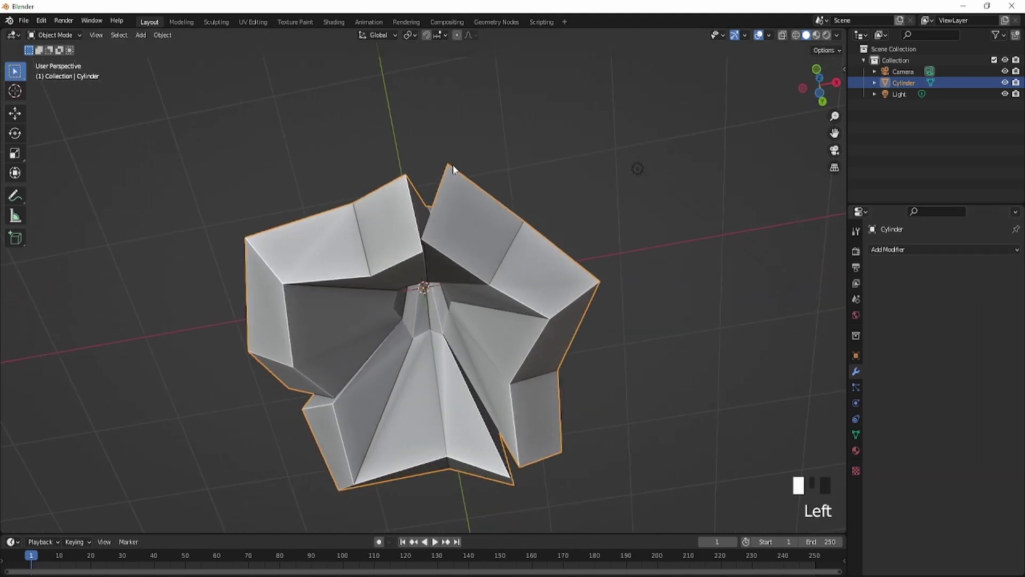
# In Edit Mode, select several vertices along the underside's inner edge, scale them together and shift them slightly
pyautogui.click(59, 35)
pyautogui.click(55, 60)
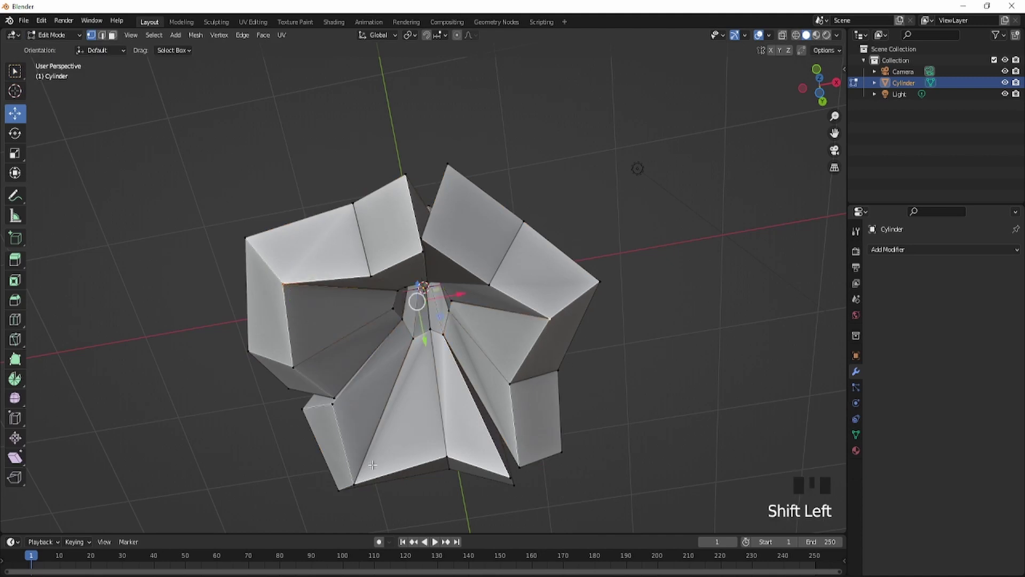
pyautogui.press('s')
pyautogui.click(552, 483)
pyautogui.moveTo(552, 483); pyautogui.dragTo(430, 412, button='middle')
pyautogui.moveTo(417, 388); pyautogui.dragTo(415, 378)
# Move the underside vertex beside the front split about 0.13 m along X and 0.06 m along Y
pyautogui.moveTo(415, 378)
pyautogui.mouseDown(button='middle')
pyautogui.moveTo(418, 430)
pyautogui.moveTo(418, 353)
pyautogui.moveTo(424, 486)
pyautogui.moveTo(440, 449)
pyautogui.moveTo(304, 362)
pyautogui.moveTo(306, 258)
pyautogui.mouseUp(button='middle')
pyautogui.scroll(-1, 418, 430)
pyautogui.scroll(2, 418, 353)
pyautogui.click(399, 361)
pyautogui.press('g')
pyautogui.click(424, 355)
pyautogui.scroll(-2, 446, 463)
pyautogui.scroll(-2, 400, 455)
pyautogui.press('KP_1')
pyautogui.scroll(1, 306, 259)
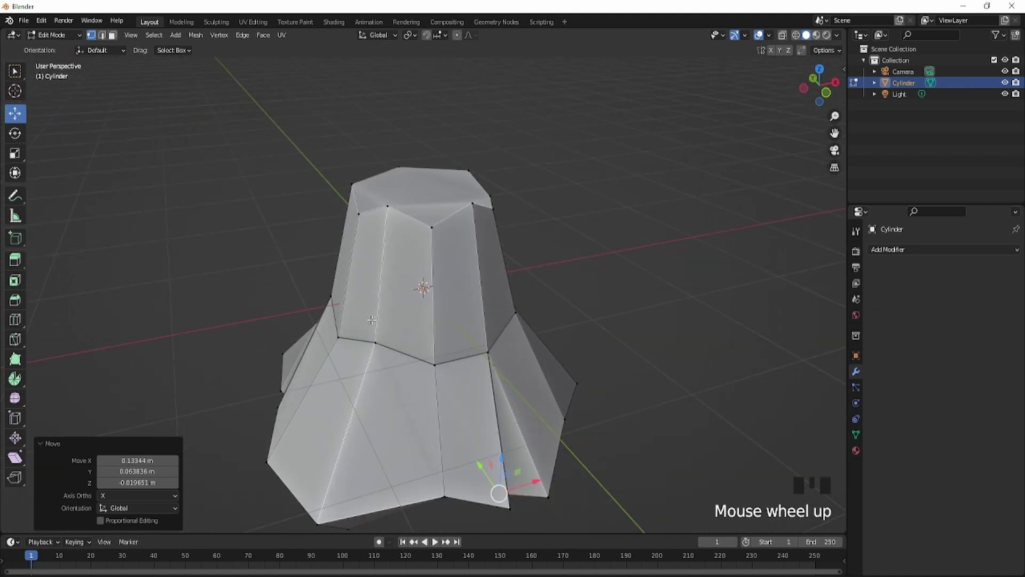
pyautogui.press('KP_1')
pyautogui.press('z')
pyautogui.click(215, 254)
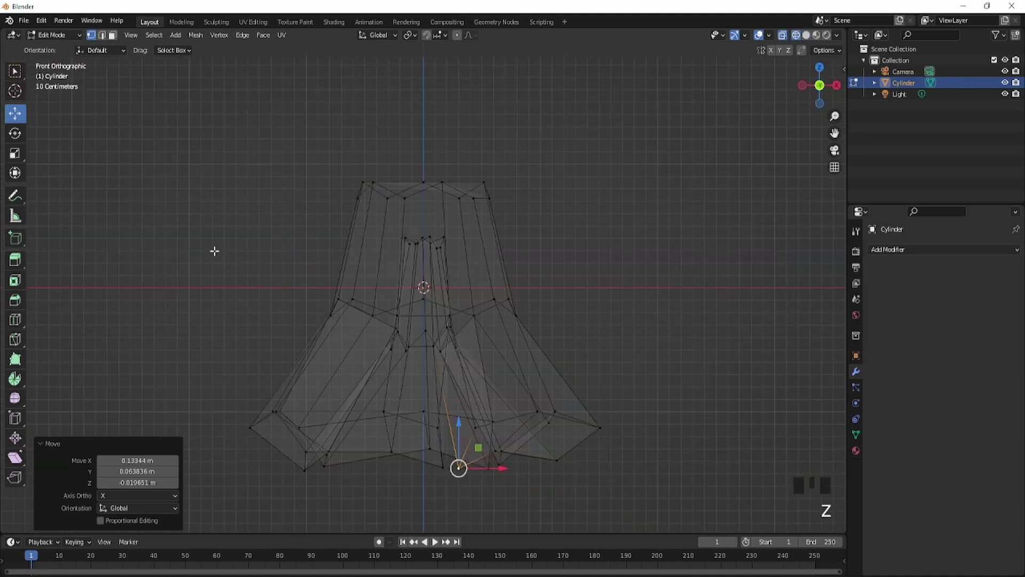
pyautogui.click(373, 181)
pyautogui.press('b')
pyautogui.moveTo(307, 135); pyautogui.dragTo(562, 248)
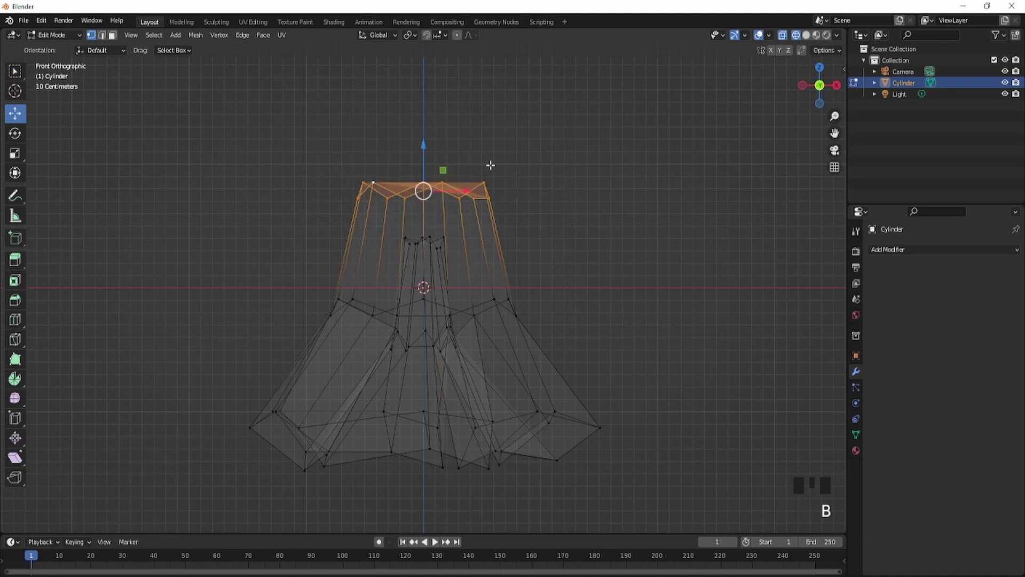
# Select the entire tier, duplicate it and raise the copy so it sits on top of the original
pyautogui.press('a')
pyautogui.scroll(-3, 473, 190)
pyautogui.hotkey('shift', 'd')
pyautogui.rightClick(439, 269)
pyautogui.press('z')
pyautogui.click(496, 272)
pyautogui.press('z')
pyautogui.click(529, 282)
pyautogui.moveTo(422, 269); pyautogui.dragTo(431, 193)
# Scale the upper tier copy to 0.85, stretch it slightly along Z, and scale it again by 0.919
pyautogui.press('s')
pyautogui.click(378, 363)
pyautogui.press('s')
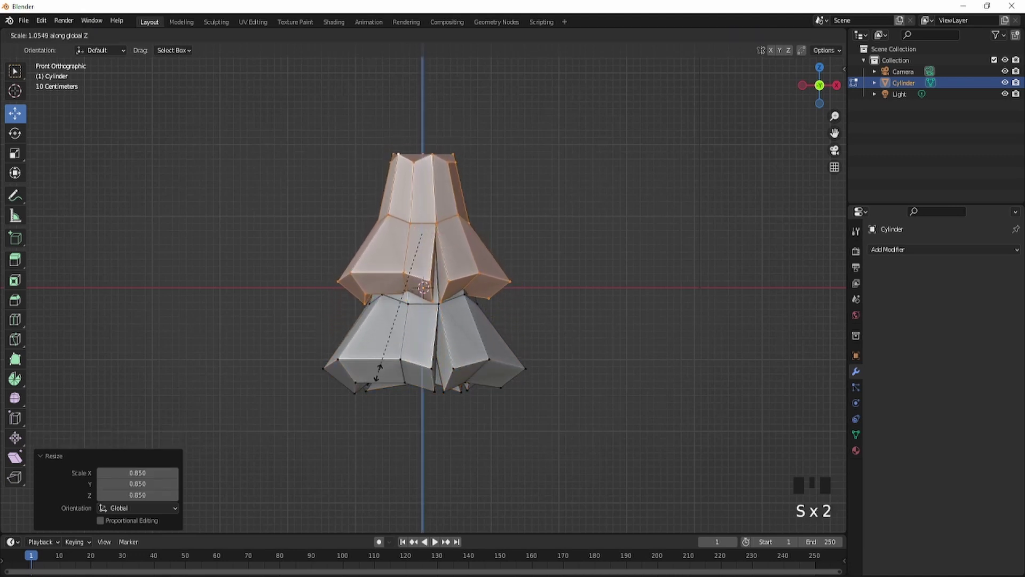
pyautogui.click(446, 386)
pyautogui.press('s')
pyautogui.click(488, 360)
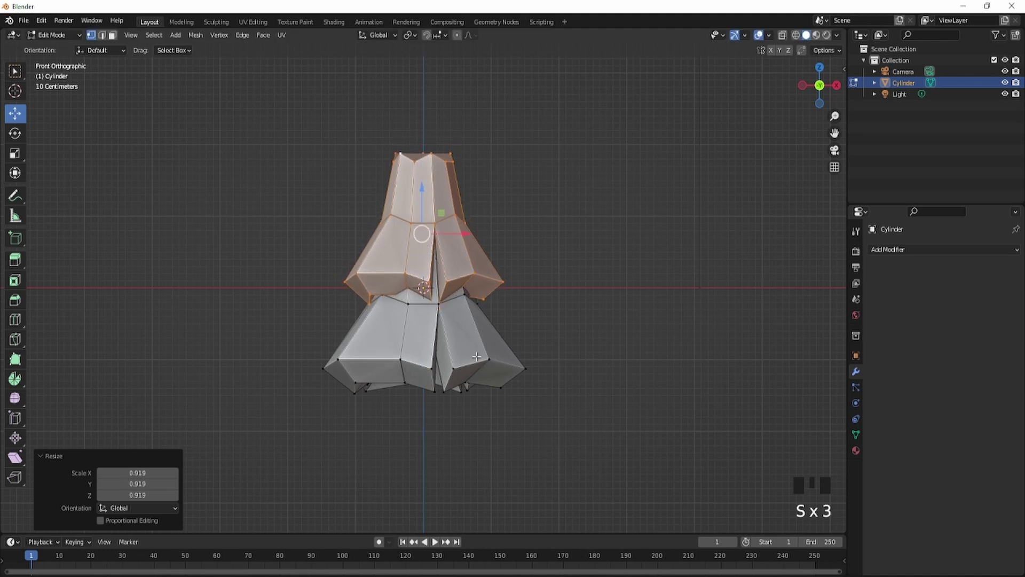
# Duplicate the second tier, raise the copy above it as a third tier and scale it to 0.761
pyautogui.hotkey('shift', 'd')
pyautogui.rightClick(438, 263)
pyautogui.moveTo(422, 189); pyautogui.dragTo(421, 128)
pyautogui.press('s')
pyautogui.click(564, 213)
# Stretch the third tier by 1.192 along Z, scale it uniformly again and shift it about 0.055 m vertically
pyautogui.press('s')
pyautogui.press('z')
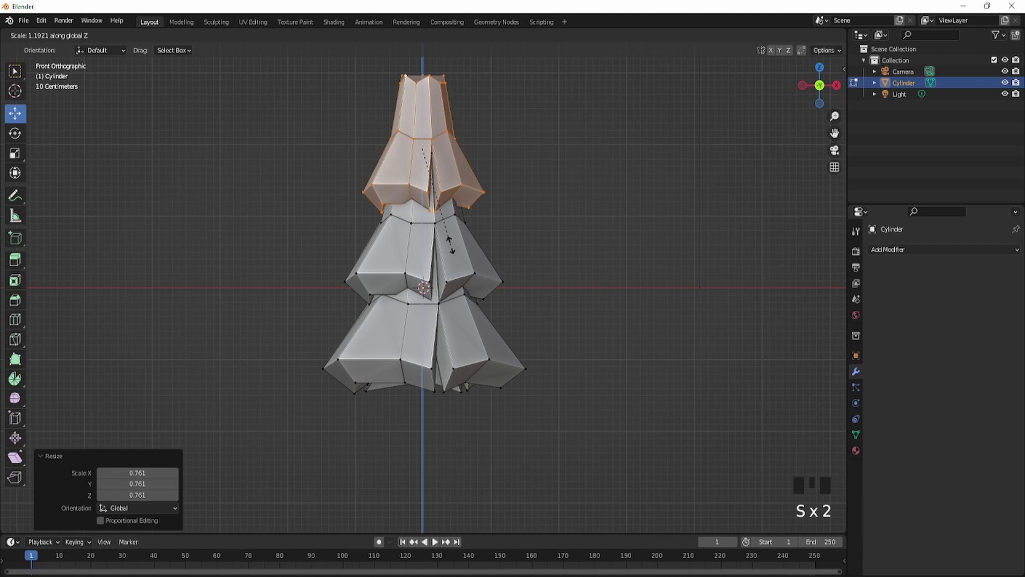
pyautogui.click(452, 246)
pyautogui.press('s')
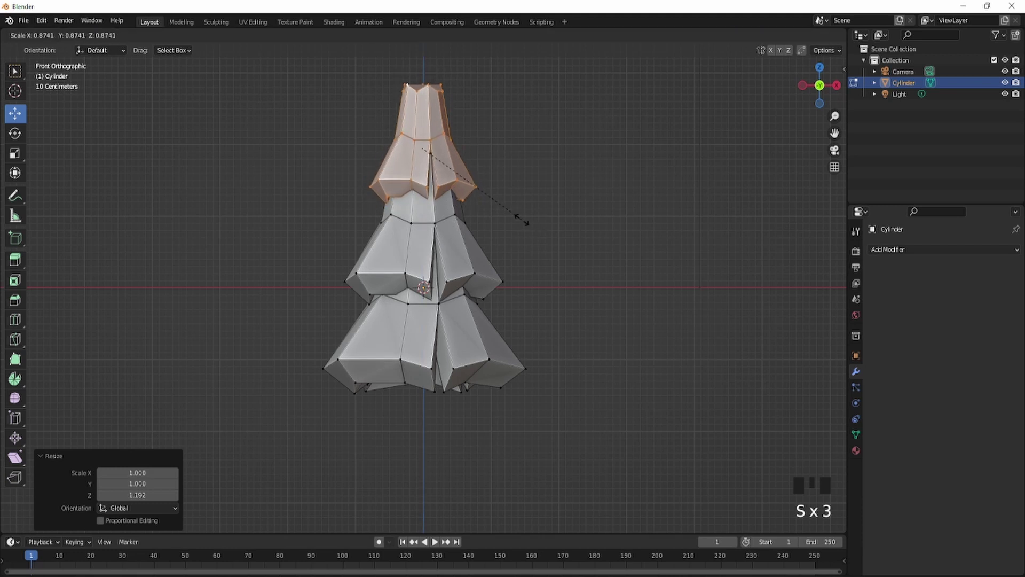
pyautogui.click(532, 224)
pyautogui.moveTo(422, 105); pyautogui.dragTo(421, 109)
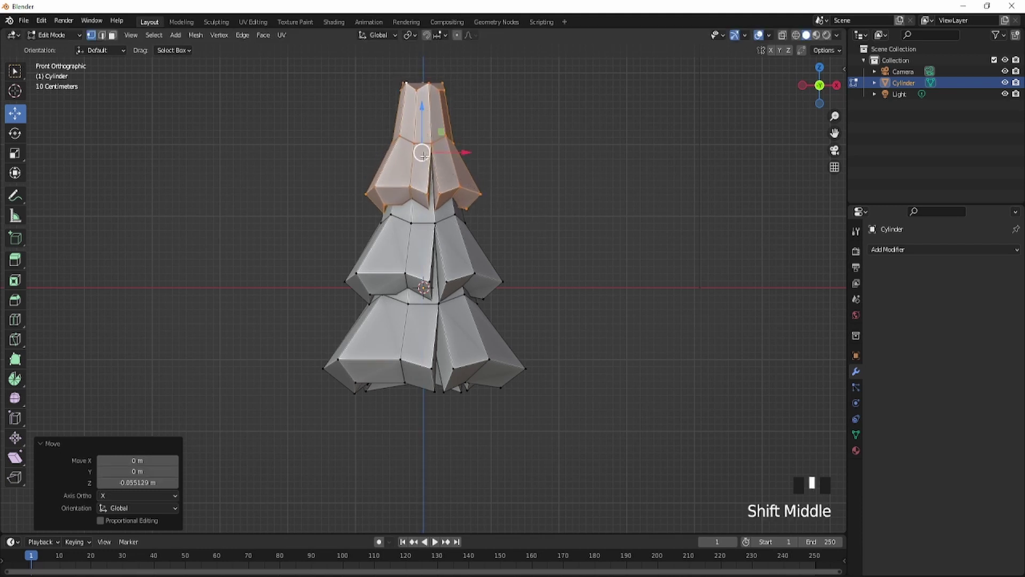
# Duplicate the third tier, raise the copy 1.079 m as a fourth tier and scale it to about 0.81
pyautogui.keyDown('shift'); pyautogui.moveTo(422, 154); pyautogui.dragTo(403, 254, button='middle'); pyautogui.keyUp('shift')
pyautogui.hotkey('shift', 'd')
pyautogui.click(404, 176)
pyautogui.press('s')
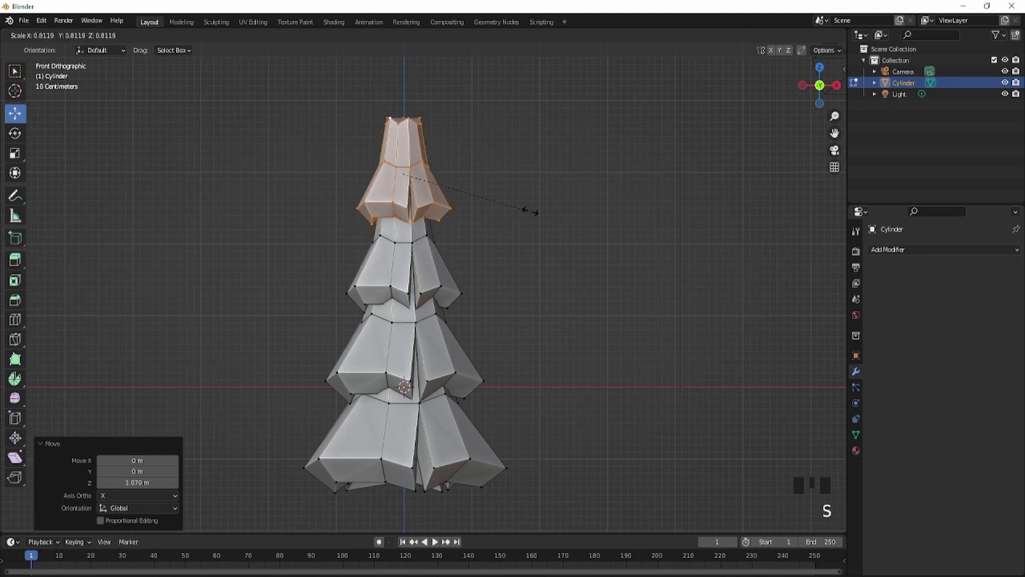
pyautogui.click(527, 213)
# Stretch the fourth tier by 1.181 along Z and slightly adjust its overall scale
pyautogui.press('s')
pyautogui.press('z')
pyautogui.click(435, 271)
pyautogui.press('s')
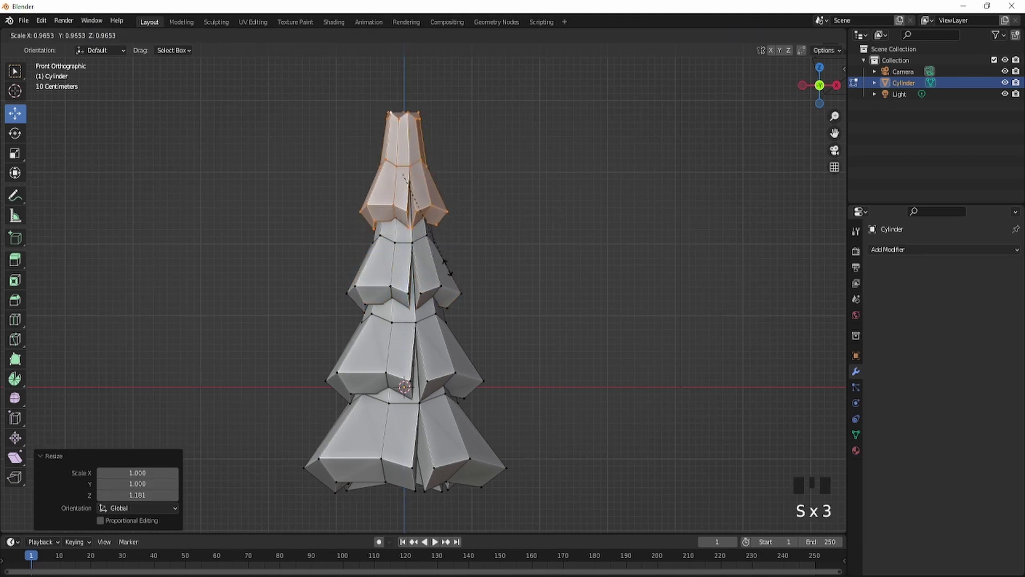
pyautogui.click(446, 262)
# Duplicate the fourth tier, raise the copy on top as a fifth tier and scale it down
pyautogui.hotkey('shift', 'd')
pyautogui.click(405, 69)
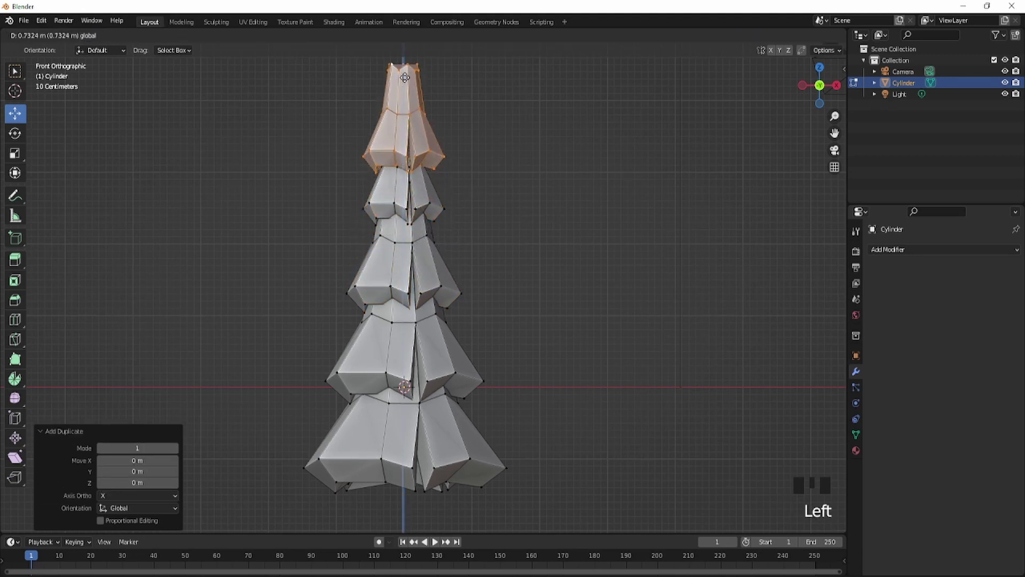
pyautogui.press('s')
pyautogui.click(468, 140)
pyautogui.press('s')
pyautogui.click(454, 165)
# Fine-tune the size of the fifth tier at the top of the tree
pyautogui.press('s')
pyautogui.middleClick(407, 177)
pyautogui.click(409, 185)
pyautogui.scroll(-1, 438, 166)
pyautogui.keyDown('shift'); pyautogui.moveTo(435, 177); pyautogui.dragTo(426, 242, button='middle'); pyautogui.keyUp('shift')
pyautogui.press('s')
pyautogui.click(422, 226)
# In wireframe display, box-select all vertices at the open top of the highest tier and merge them at center
pyautogui.click(385, 156)
pyautogui.press('z')
pyautogui.click(298, 155)
pyautogui.scroll(3, 345, 129)
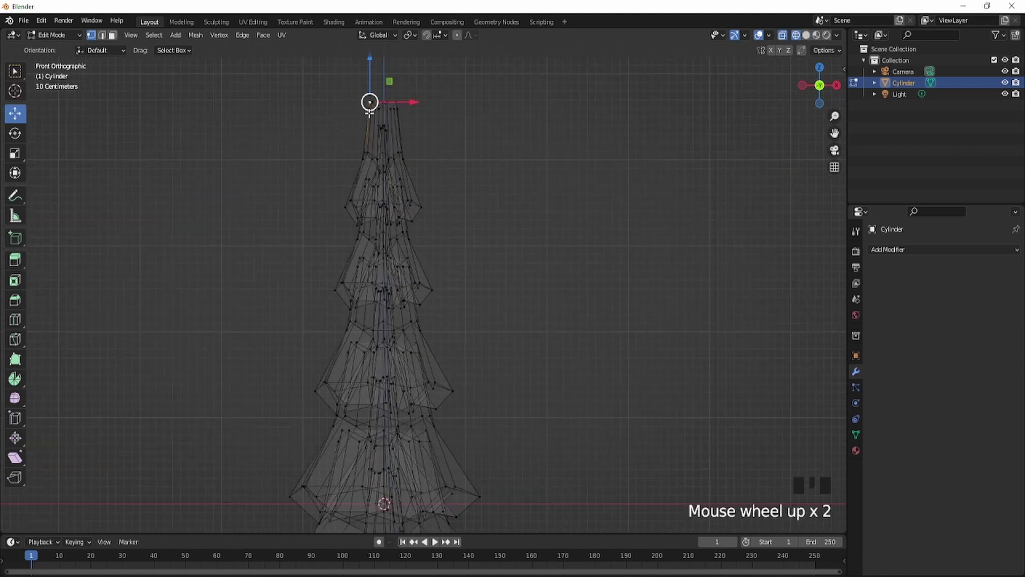
pyautogui.press('b')
pyautogui.moveTo(321, 45)
pyautogui.mouseDown()
pyautogui.moveTo(414, 75)
pyautogui.moveTo(454, 104)
pyautogui.mouseUp()
pyautogui.keyDown('shift'); pyautogui.moveTo(420, 100); pyautogui.dragTo(421, 265, button='middle'); pyautogui.keyUp('shift')
pyautogui.scroll(4, 338, 156)
pyautogui.keyDown('shift'); pyautogui.moveTo(350, 186); pyautogui.dragTo(405, 298, button='middle'); pyautogui.keyUp('shift')
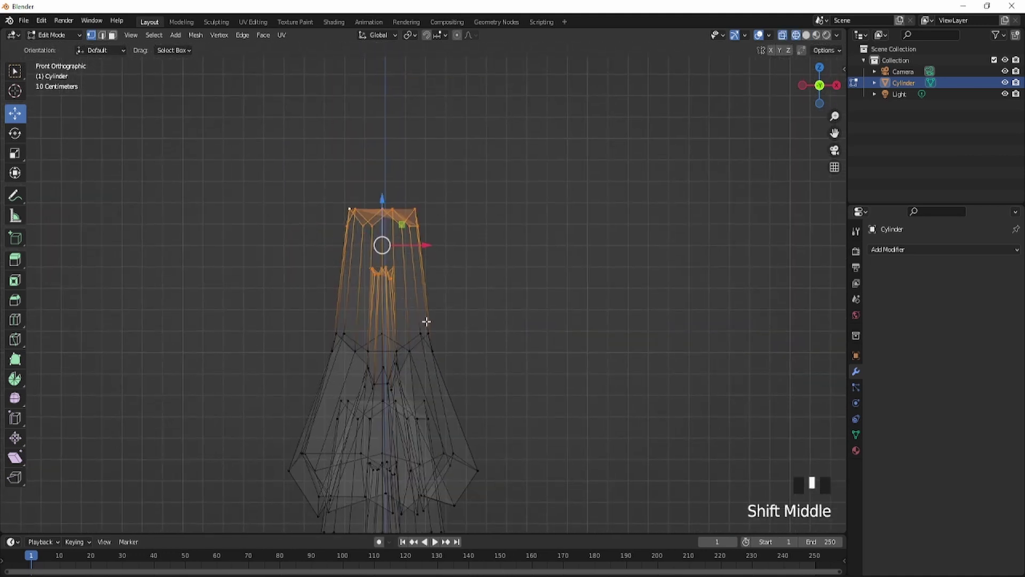
pyautogui.scroll(3, 385, 264)
pyautogui.scroll(-1, 393, 226)
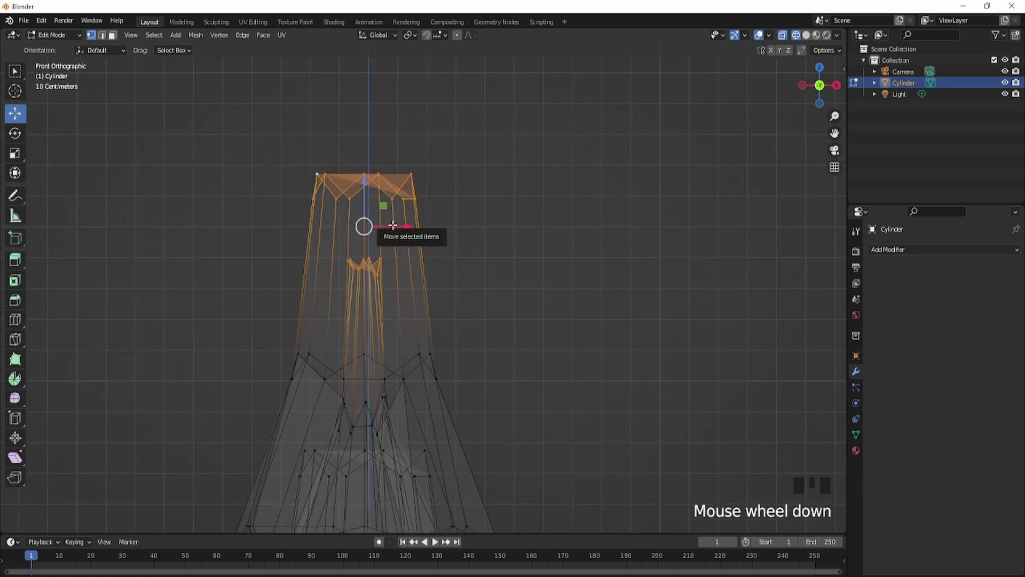
pyautogui.press('m')
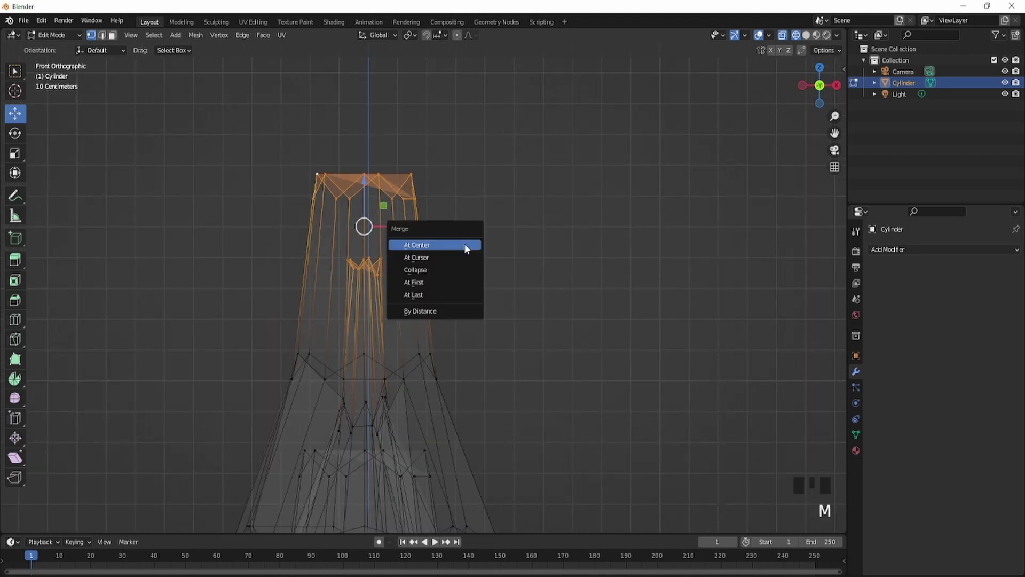
pyautogui.click(429, 246)
# Return to solid display and raise the merged tip vertex along Z to form a taller point
pyautogui.scroll(-6, 422, 248)
pyautogui.press('z')
pyautogui.click(508, 265)
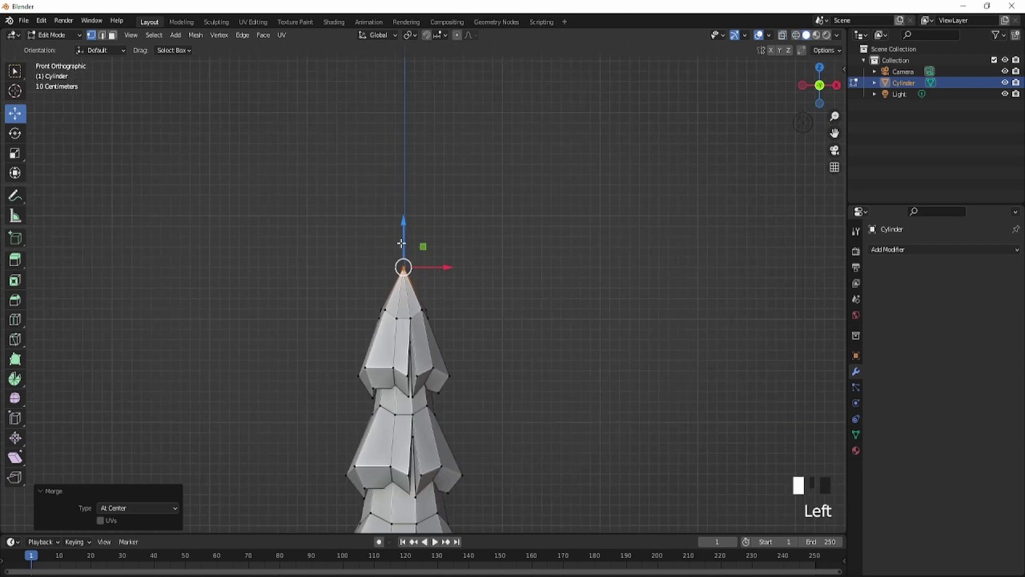
pyautogui.moveTo(402, 244); pyautogui.dragTo(401, 200)
pyautogui.moveTo(403, 154); pyautogui.dragTo(403, 155)
# Move the tip vertex about 0.07 m along X and -0.05 m along Z, and return to the front view
pyautogui.scroll(-4, 403, 155)
pyautogui.keyDown('shift'); pyautogui.moveTo(422, 278); pyautogui.dragTo(271, 351, button='middle'); pyautogui.keyUp('shift')
pyautogui.press('g')
pyautogui.click(451, 208)
pyautogui.press('KP_5')
pyautogui.press('KP_1')
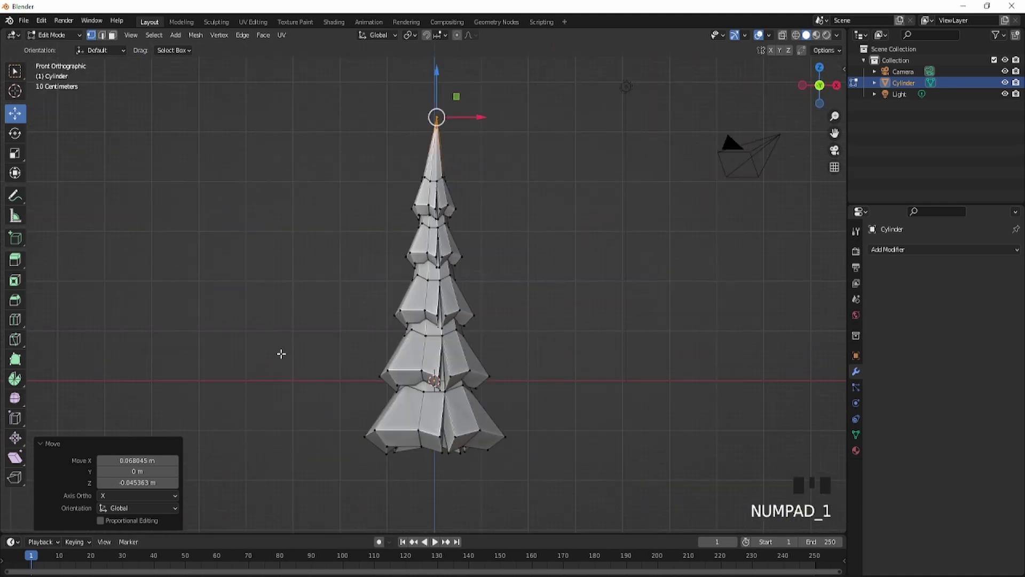
# From the top view, select the linked geometry of the lowest tier and rotate it about the vertical axis
pyautogui.press('KP_7')
pyautogui.hotkey('ctrl', 'l')
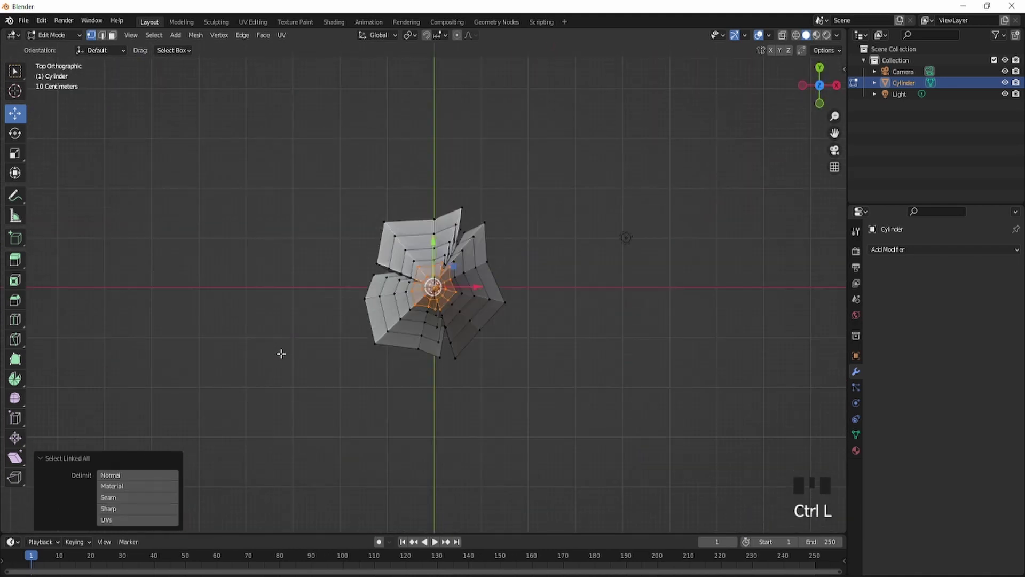
pyautogui.click(457, 351)
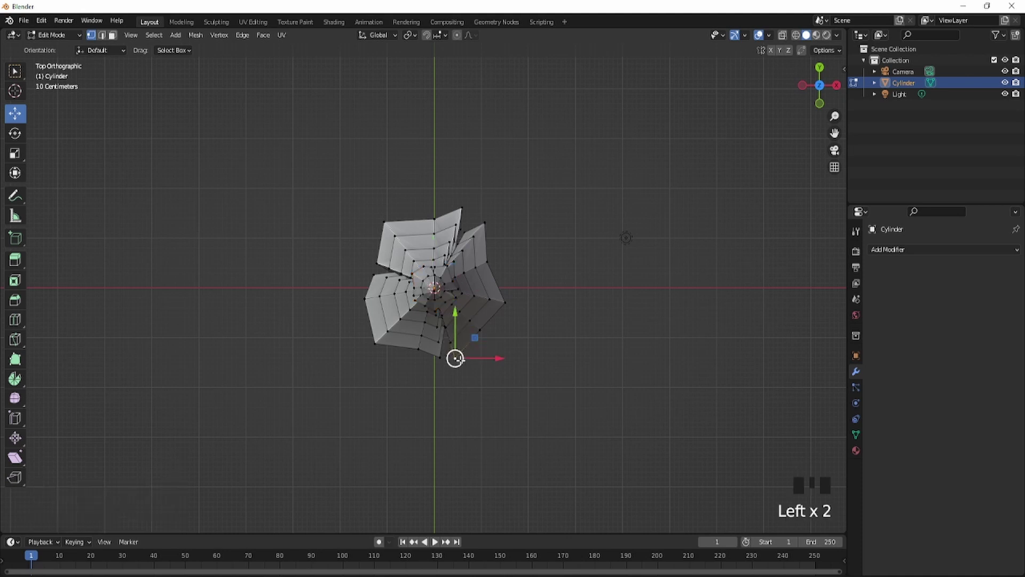
pyautogui.hotkey('ctrl', 'l')
pyautogui.press('r')
pyautogui.click(575, 339)
# Select two more tiers one at a time as linked geometry and rotate each to a different angle from above
pyautogui.click(405, 332)
pyautogui.hotkey('ctrl', 'l')
pyautogui.press('r')
pyautogui.click(403, 288)
pyautogui.click(411, 304)
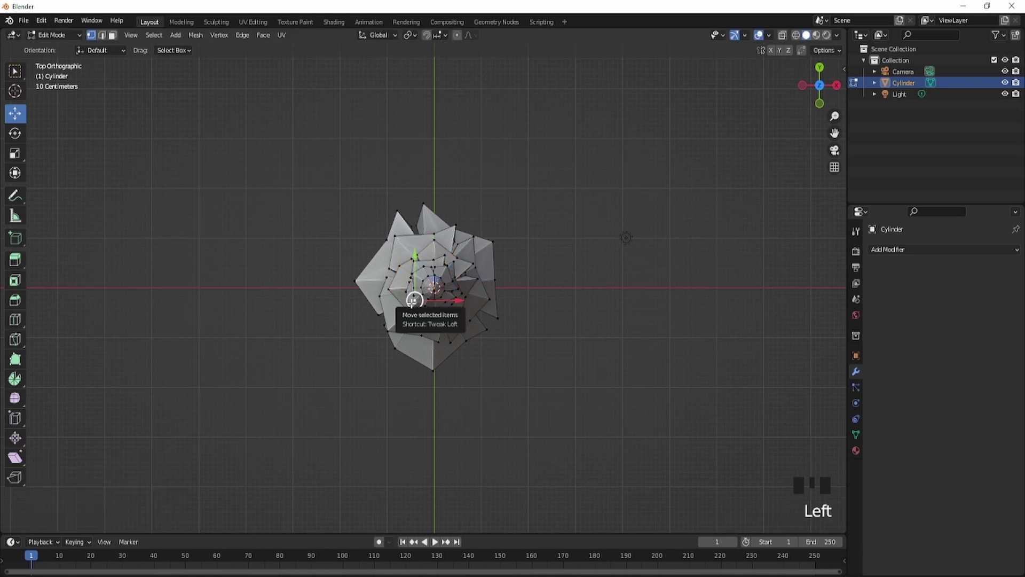
pyautogui.hotkey('ctrl', 'l')
pyautogui.press('r')
pyautogui.click(550, 302)
# In front wireframe view, box-select the lower rim of the lowest tier and scale it outward
pyautogui.moveTo(550, 302); pyautogui.dragTo(540, 176, button='middle')
pyautogui.scroll(-4, 540, 176)
pyautogui.press('KP_1')
pyautogui.scroll(3, 470, 155)
pyautogui.scroll(-3, 389, 427)
pyautogui.press('z')
pyautogui.click(184, 385)
pyautogui.hotkey('alt', 'a')
pyautogui.press('b')
pyautogui.moveTo(348, 389); pyautogui.dragTo(537, 431)
pyautogui.scroll(2, 534, 374)
pyautogui.press('s')
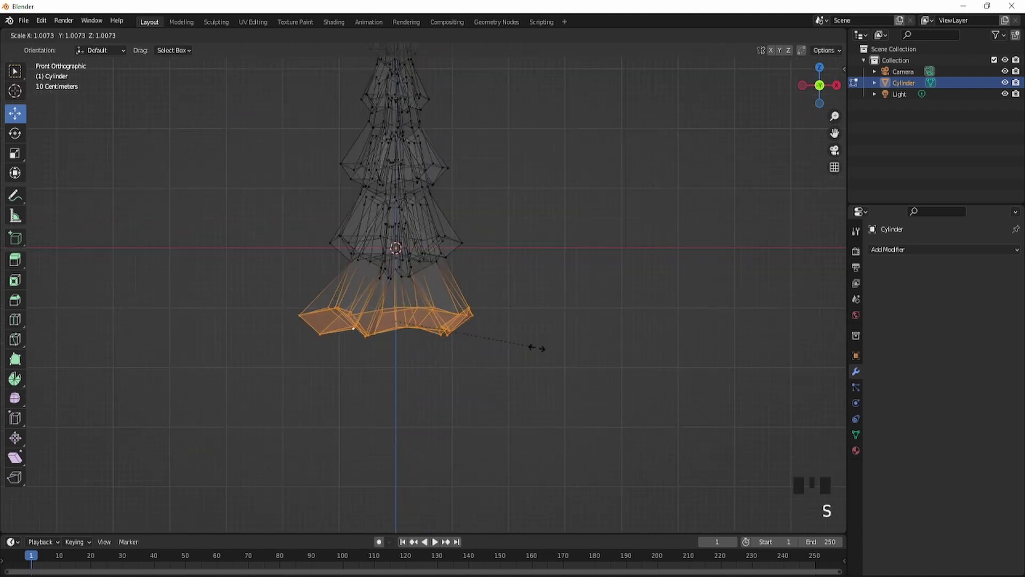
pyautogui.click(555, 351)
# Move the lowest tier's rim about 0.16 m along X and scale it up slightly
pyautogui.press('g')
pyautogui.click(560, 352)
pyautogui.press('s')
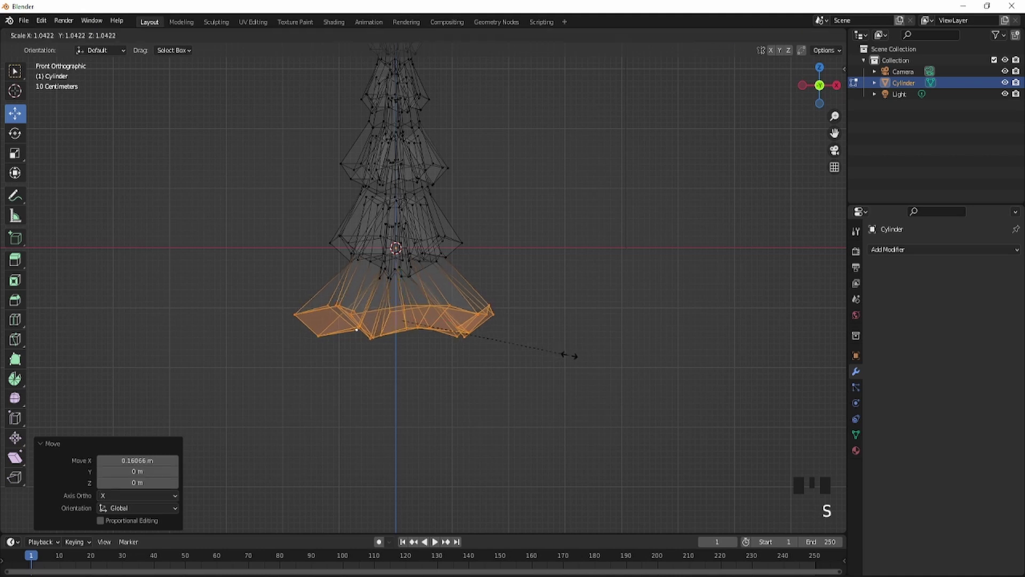
pyautogui.click(576, 346)
# Switch to solid display, shift the lowest rim slightly and scale it by 1.031
pyautogui.press('z')
pyautogui.click(657, 355)
pyautogui.scroll(-2, 571, 368)
pyautogui.moveTo(571, 368)
pyautogui.mouseDown(button='middle')
pyautogui.moveTo(428, 419)
pyautogui.moveTo(515, 490)
pyautogui.mouseUp(button='middle')
pyautogui.scroll(2, 518, 481)
pyautogui.moveTo(524, 384); pyautogui.dragTo(436, 296, button='middle')
pyautogui.moveTo(443, 306); pyautogui.dragTo(448, 309)
pyautogui.press('s')
pyautogui.click(511, 329)
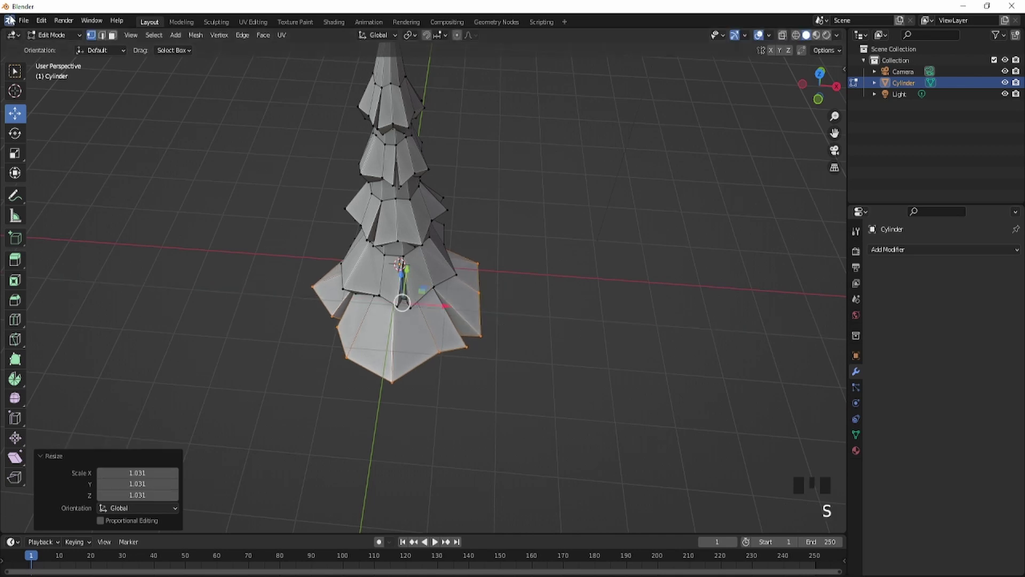
# Return to Object Mode and apply smooth shading to the tree
pyautogui.click(45, 41)
pyautogui.click(46, 39)
pyautogui.click(53, 48)
pyautogui.scroll(-2, 298, 232)
pyautogui.moveTo(297, 231); pyautogui.dragTo(333, 223, button='middle')
pyautogui.scroll(3, 411, 281)
pyautogui.rightClick(411, 280)
pyautogui.click(412, 277)
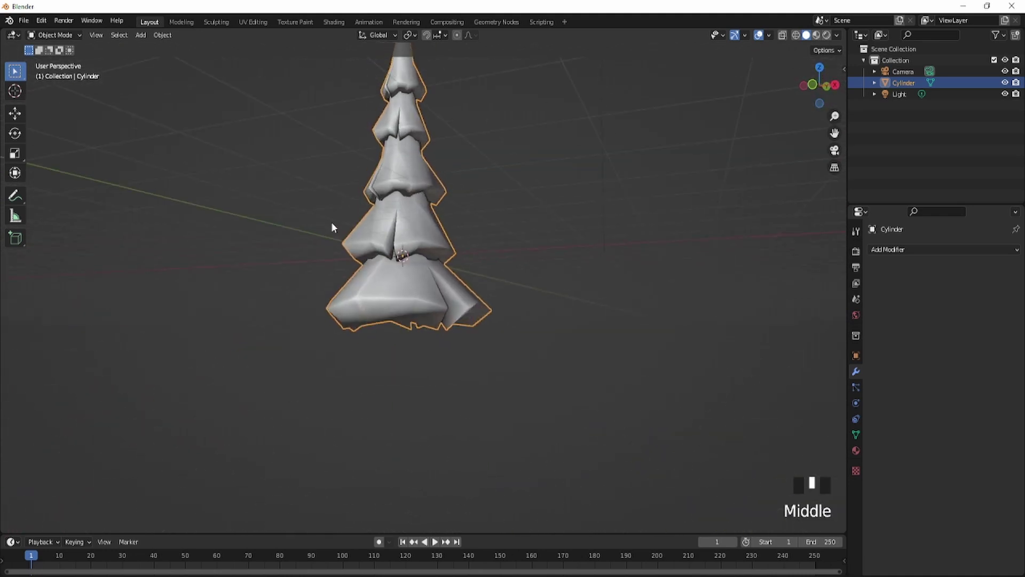
# Enable Auto Smooth at 30° in the mesh's normals settings
pyautogui.scroll(-3, 333, 223)
pyautogui.click(856, 434)
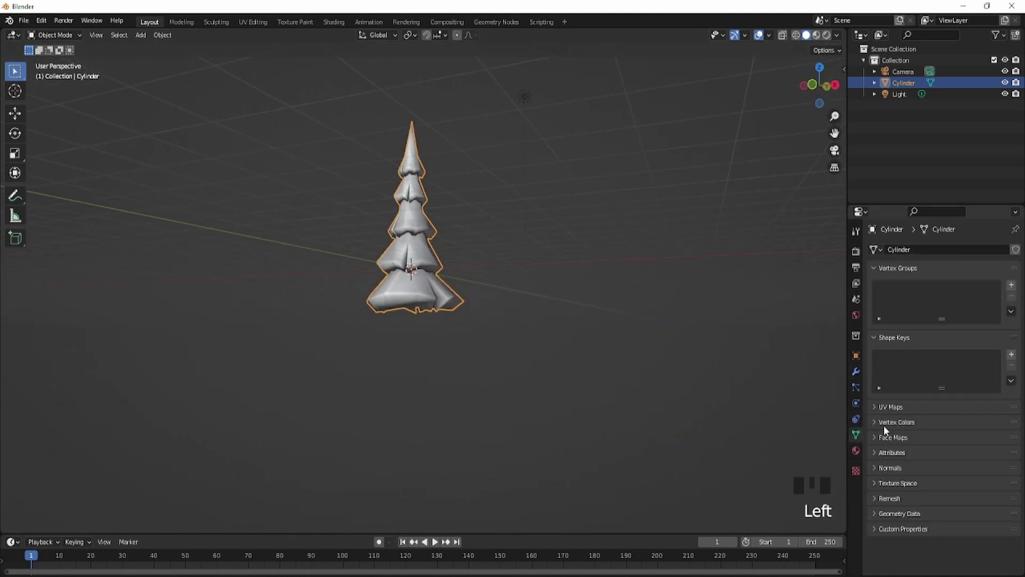
pyautogui.click(877, 467)
pyautogui.click(931, 485)
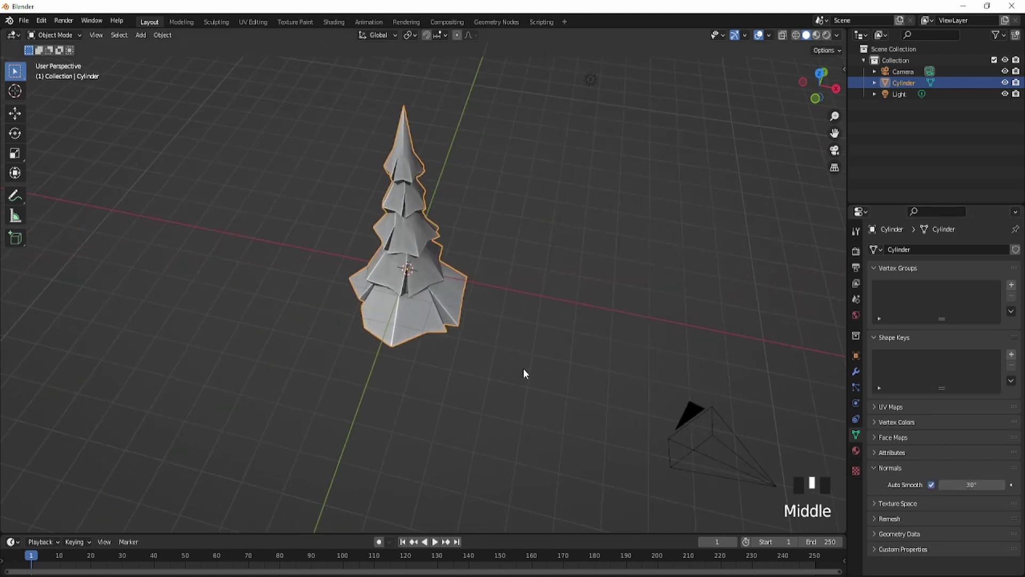
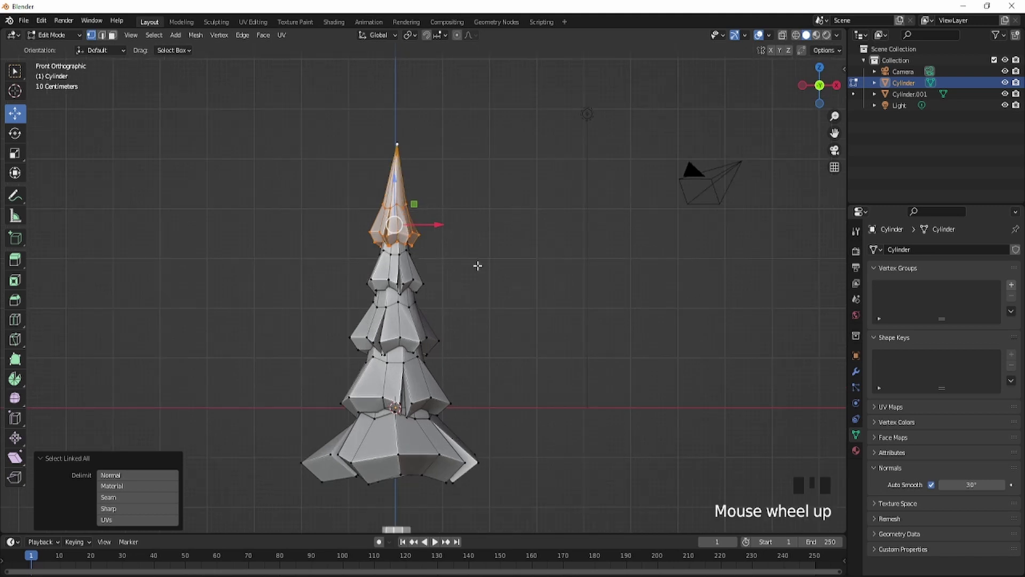
# Tilt the top tier, and rotate the tier below it by 7.58° and shift it about -0.10 m along X
pyautogui.click(468, 271)
pyautogui.click(424, 275)
pyautogui.hotkey('ctrl', 'l')
pyautogui.click(467, 304)
pyautogui.press('g')
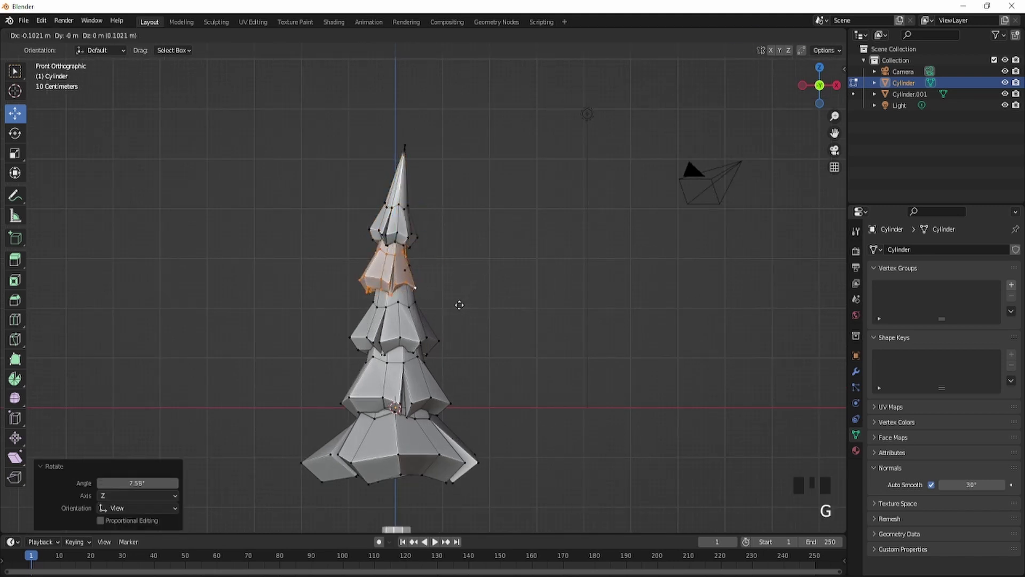
pyautogui.press('x')
pyautogui.click(459, 305)
# Select the whole middle tier and shift it slightly along negative X
pyautogui.click(405, 326)
pyautogui.hotkey('ctrl', 'l')
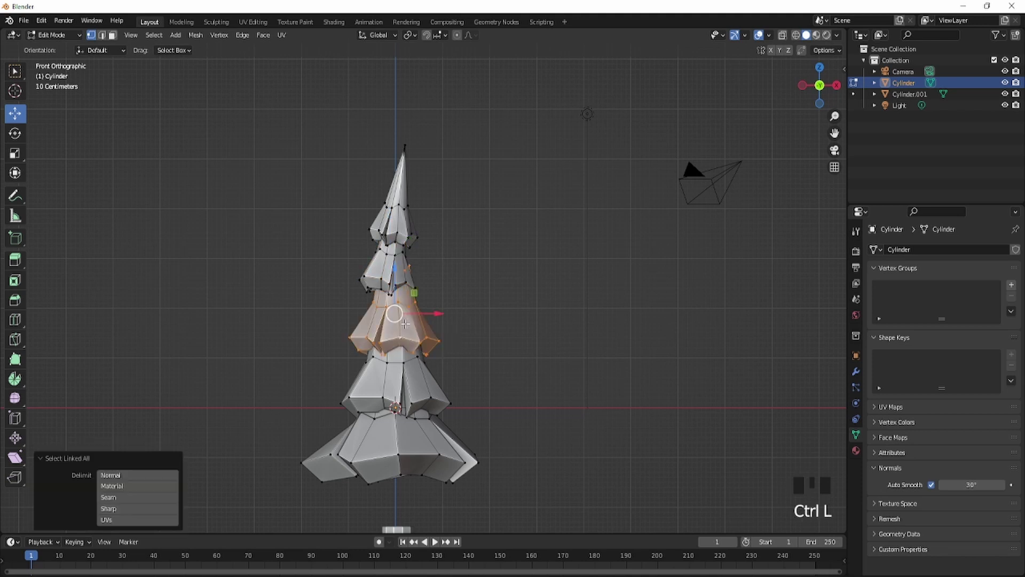
pyautogui.press('g')
pyautogui.click(447, 333)
# Rotate the second tier from the bottom by -8.24° and shift it about -0.08 m along X
pyautogui.click(407, 376)
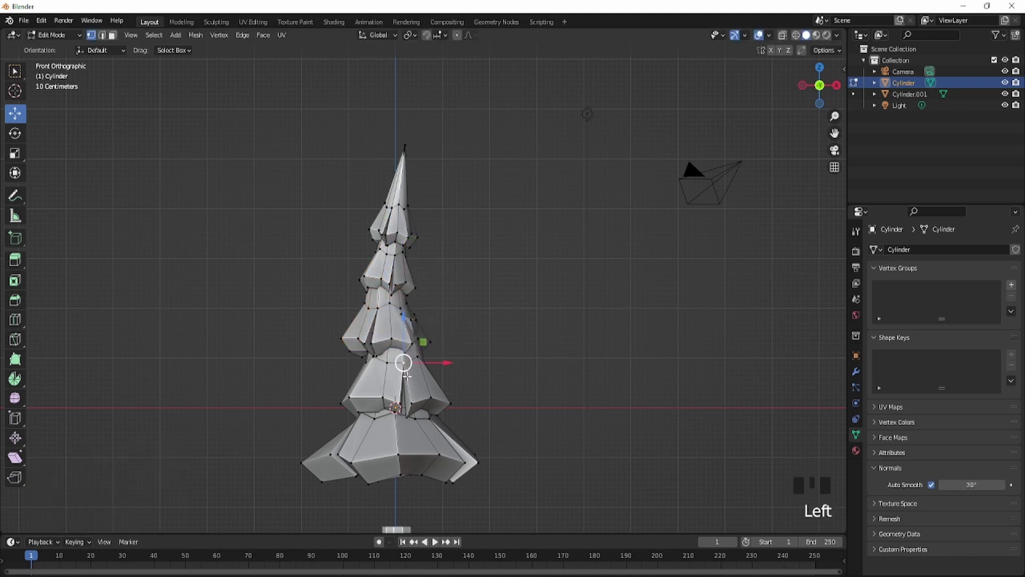
pyautogui.hotkey('ctrl', 'l')
pyautogui.press('g')
pyautogui.press('x')
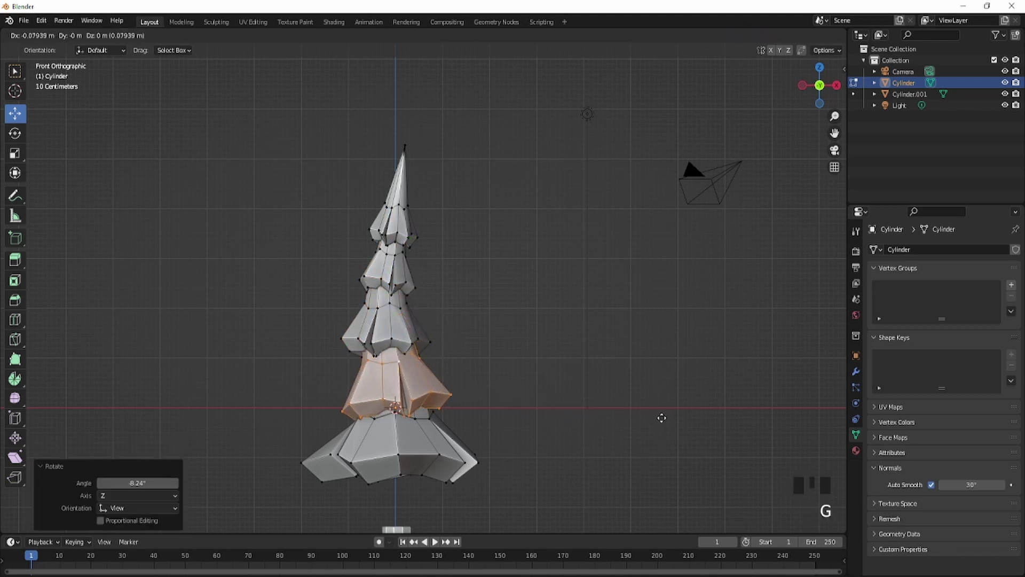
pyautogui.click(662, 418)
# Select the whole lowest tier and move it about 0.07 m along X and -0.02 m along Z
pyautogui.click(352, 457)
pyautogui.hotkey('ctrl', 'l')
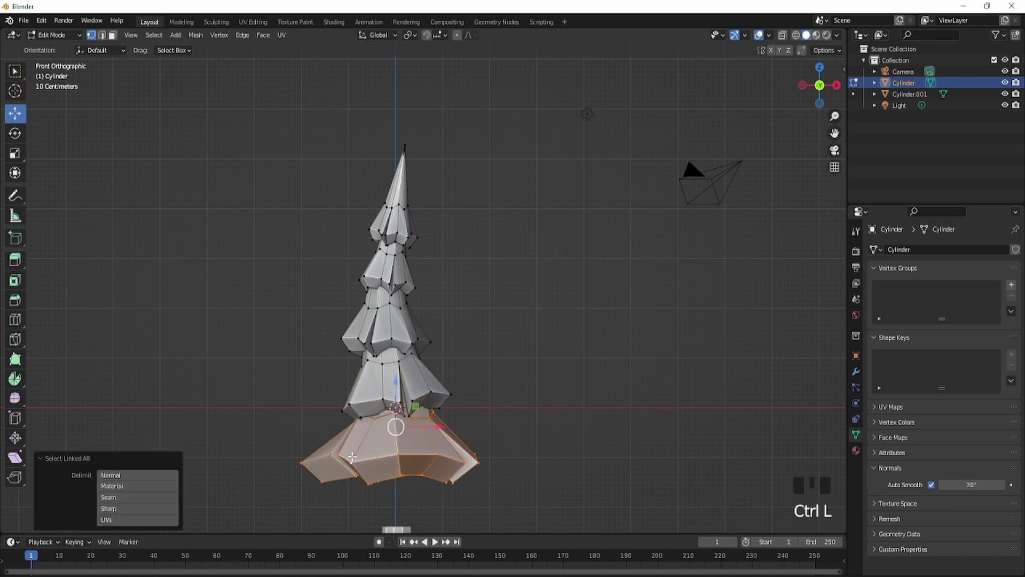
pyautogui.click(585, 468)
pyautogui.scroll(-1, 437, 309)
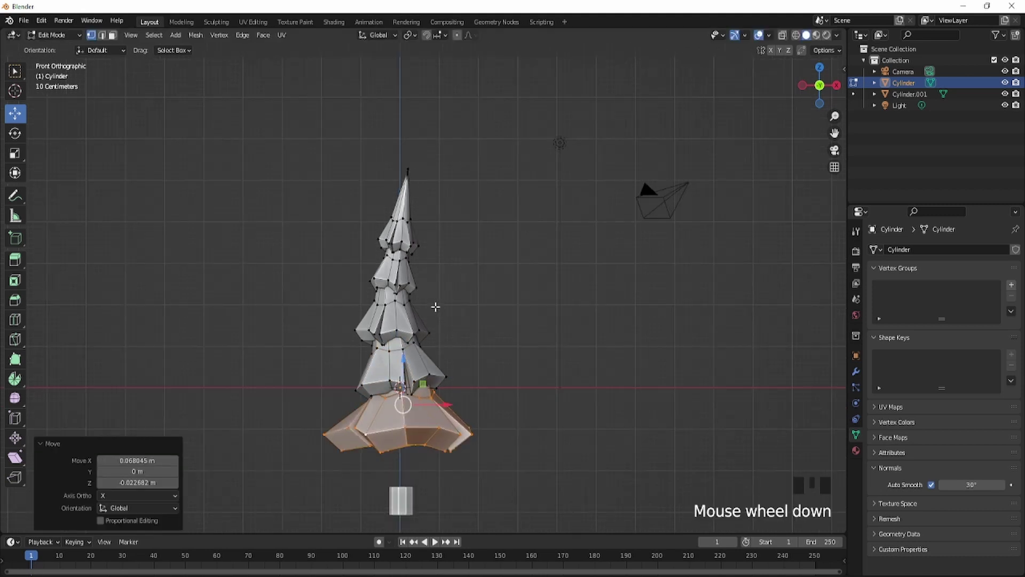
# Select the whole top tier, rotate it by 9.92° in the front view and adjust its position
pyautogui.click(404, 157)
pyautogui.hotkey('ctrl', 'l')
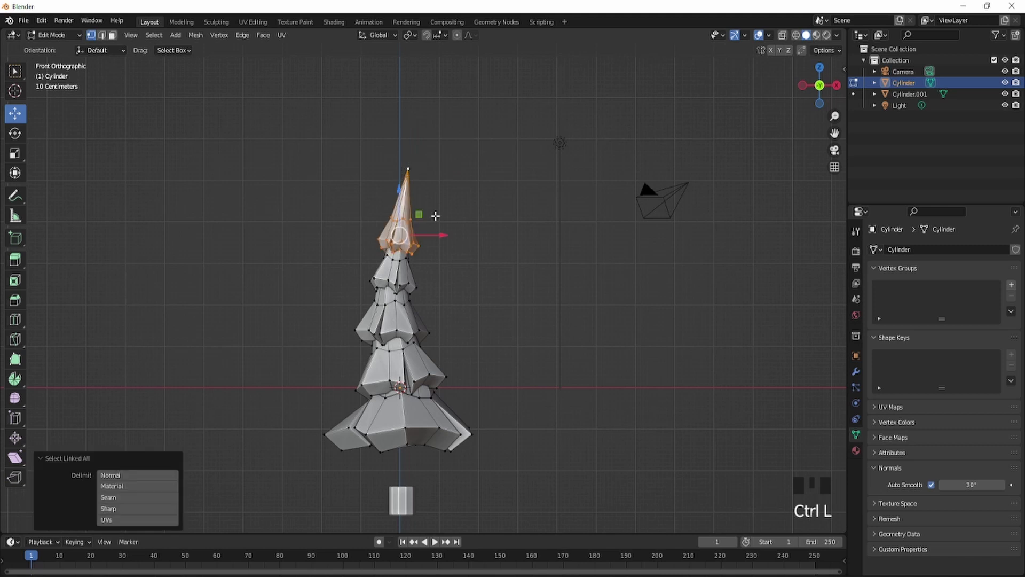
pyautogui.click(466, 267)
pyautogui.press('g')
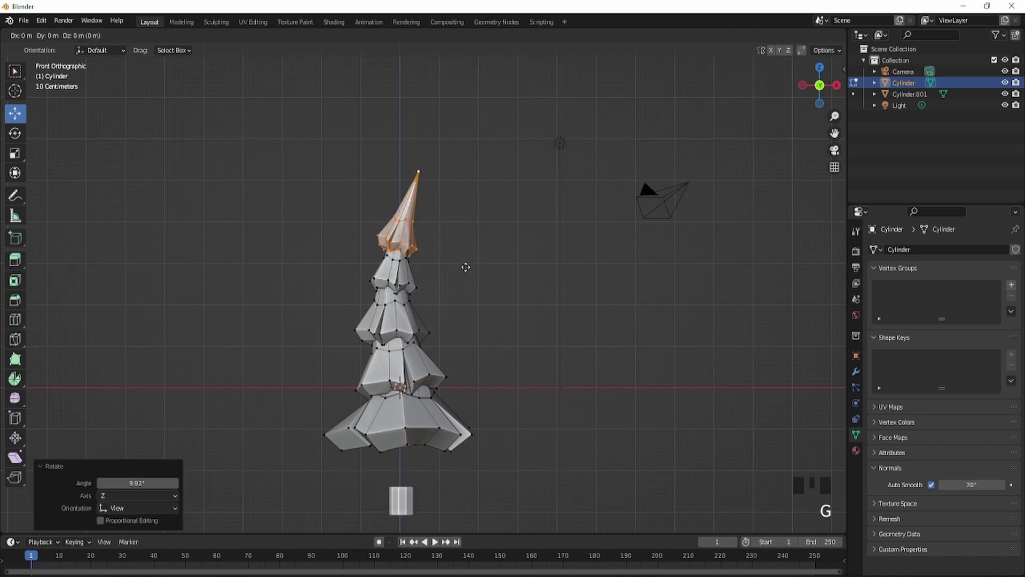
pyautogui.click(467, 268)
# Return to Object Mode and check the bent tree from other angles and the front
pyautogui.moveTo(466, 268); pyautogui.dragTo(295, 276, button='middle')
pyautogui.moveTo(339, 169); pyautogui.dragTo(292, 156, button='middle')
pyautogui.click(47, 36)
pyautogui.click(51, 49)
pyautogui.scroll(-1, 320, 213)
pyautogui.press('KP_1')
pyautogui.scroll(1, 386, 315)
pyautogui.scroll(-2, 388, 315)
pyautogui.scroll(1, 454, 282)
# Open the small trunk cylinder below the tree in Edit Mode and select its top edge loop
pyautogui.click(386, 308)
pyautogui.scroll(3, 235, 206)
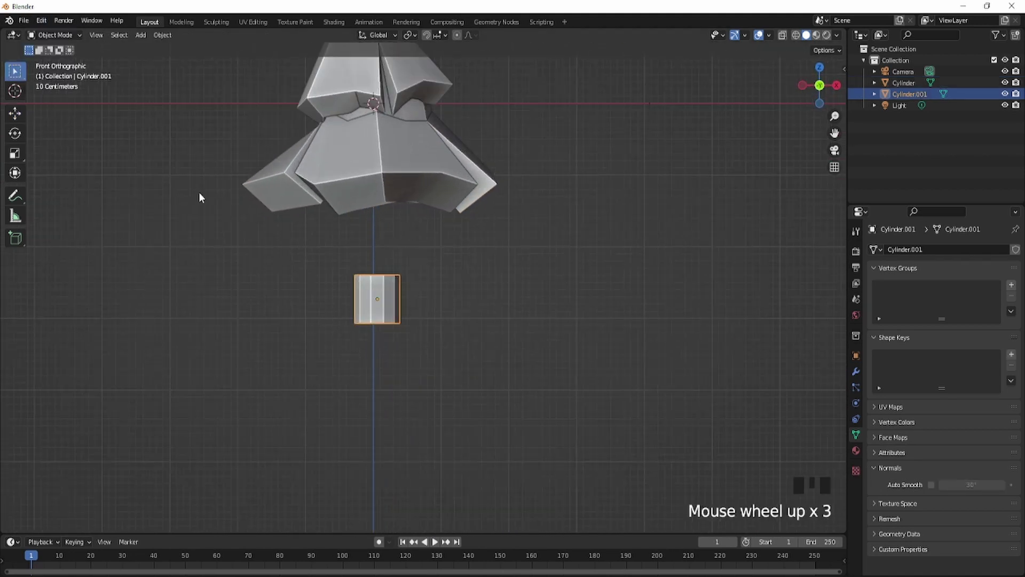
pyautogui.click(49, 35)
pyautogui.click(51, 73)
pyautogui.click(46, 37)
pyautogui.click(54, 61)
pyautogui.scroll(2, 353, 264)
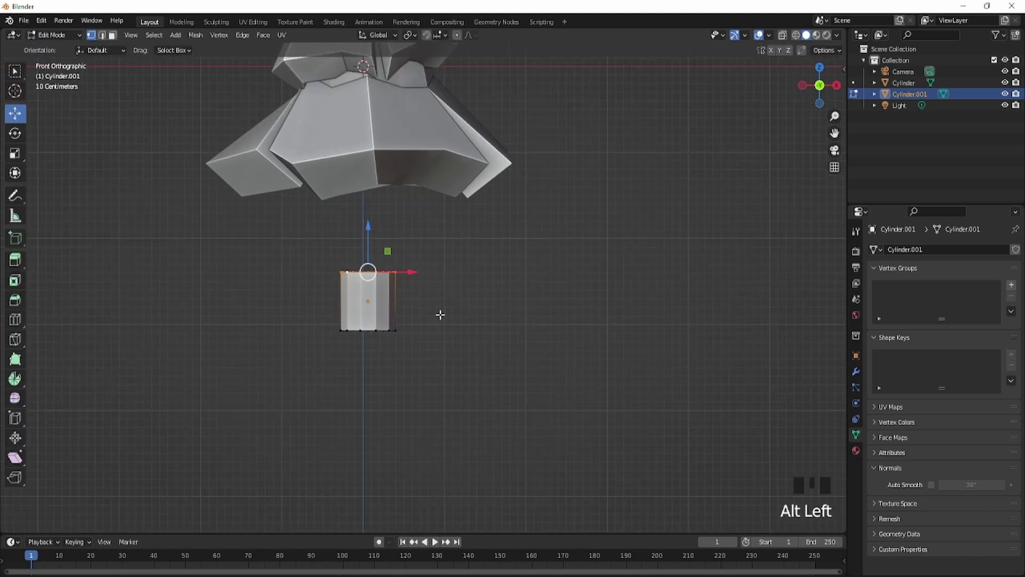
# Narrow the trunk's top loop, extrude it up into the foliage with its end scaled by 0.408, and switch to wireframe
pyautogui.press('s')
pyautogui.click(468, 320)
pyautogui.scroll(-3, 381, 234)
pyautogui.press('e')
pyautogui.click(425, 272)
pyautogui.click(404, 234)
pyautogui.scroll(-2, 405, 235)
pyautogui.press('z')
pyautogui.click(322, 287)
# Extrude the trunk's upper end about 2.03 m higher, shift the new end to follow the foliage's bend and scale it
pyautogui.keyDown('shift'); pyautogui.moveTo(322, 287); pyautogui.dragTo(378, 373, button='middle'); pyautogui.keyUp('shift')
pyautogui.scroll(2, 453, 408)
pyautogui.scroll(1, 452, 408)
pyautogui.press('e')
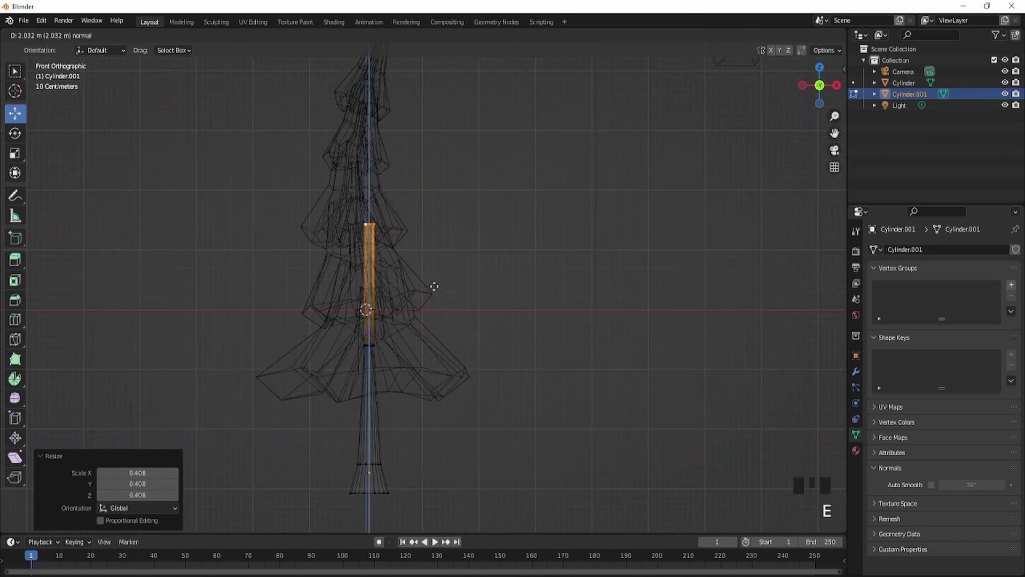
pyautogui.click(433, 285)
pyautogui.press('g')
pyautogui.click(421, 256)
pyautogui.scroll(-2, 423, 270)
pyautogui.keyDown('shift'); pyautogui.moveTo(433, 318); pyautogui.dragTo(444, 375, button='middle'); pyautogui.keyUp('shift')
pyautogui.scroll(4, 513, 309)
pyautogui.press('s')
pyautogui.click(479, 273)
# Extrude the trunk up to the base of the top tier, tilt its end, scale it by 0.751 and reposition it
pyautogui.keyDown('shift'); pyautogui.moveTo(479, 272); pyautogui.dragTo(455, 447, button='middle'); pyautogui.keyUp('shift')
pyautogui.press('e')
pyautogui.click(456, 310)
pyautogui.press('g')
pyautogui.click(464, 282)
pyautogui.press('r')
pyautogui.click(447, 320)
pyautogui.click(437, 295)
pyautogui.press('g')
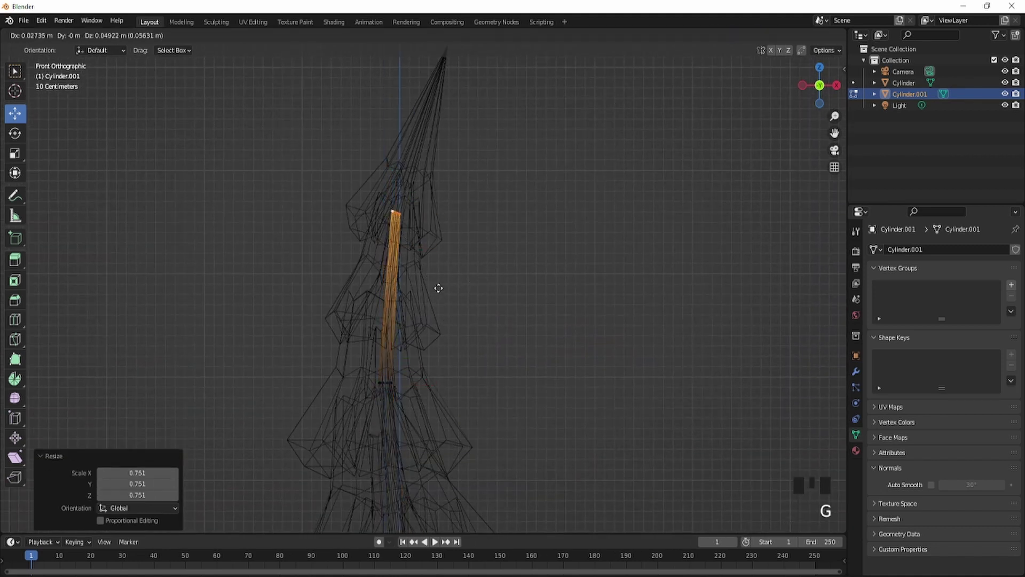
pyautogui.click(440, 287)
# Extrude the trunk into the pointed tip, scale its end by 0.493 and again by 0.311, and align it inside the foliage
pyautogui.press('e')
pyautogui.click(490, 151)
pyautogui.press('s')
pyautogui.click(480, 121)
pyautogui.press('g')
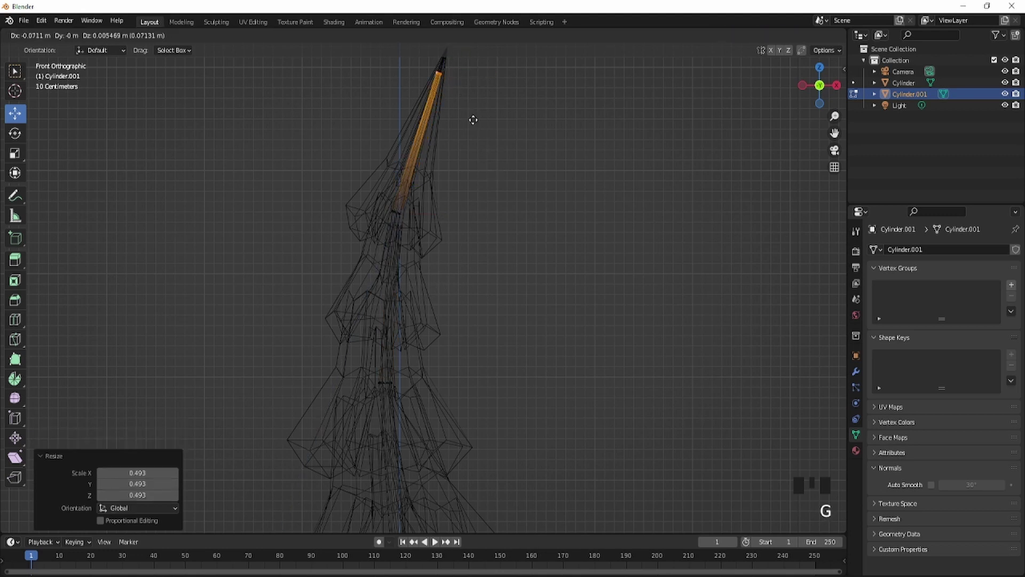
pyautogui.click(473, 121)
pyautogui.press('s')
pyautogui.click(456, 90)
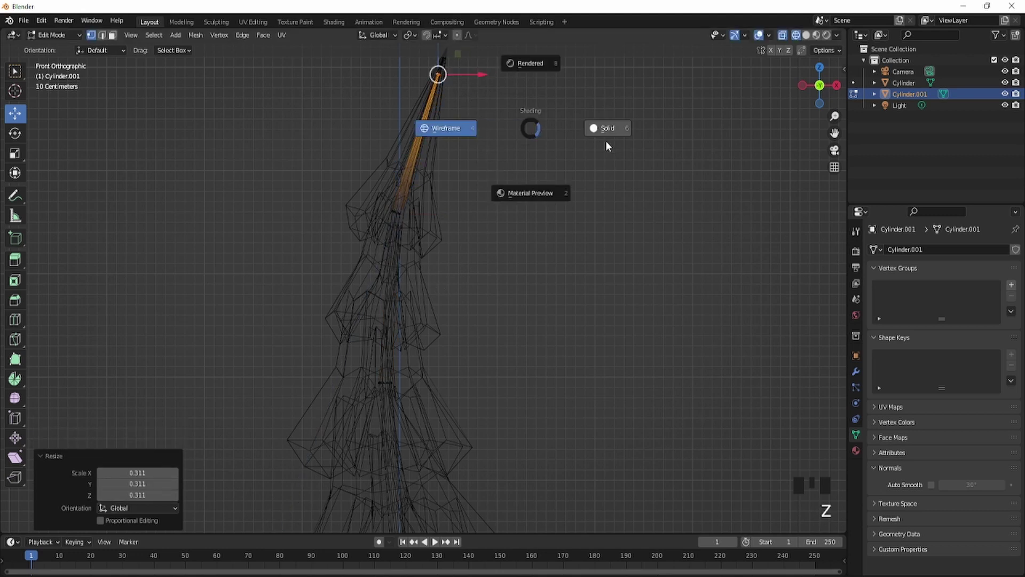
# Check the extended trunk in solid shading from an angled view and from the front
pyautogui.click(606, 154)
pyautogui.scroll(-5, 593, 182)
pyautogui.moveTo(588, 192); pyautogui.dragTo(480, 199, button='middle')
pyautogui.press('s')
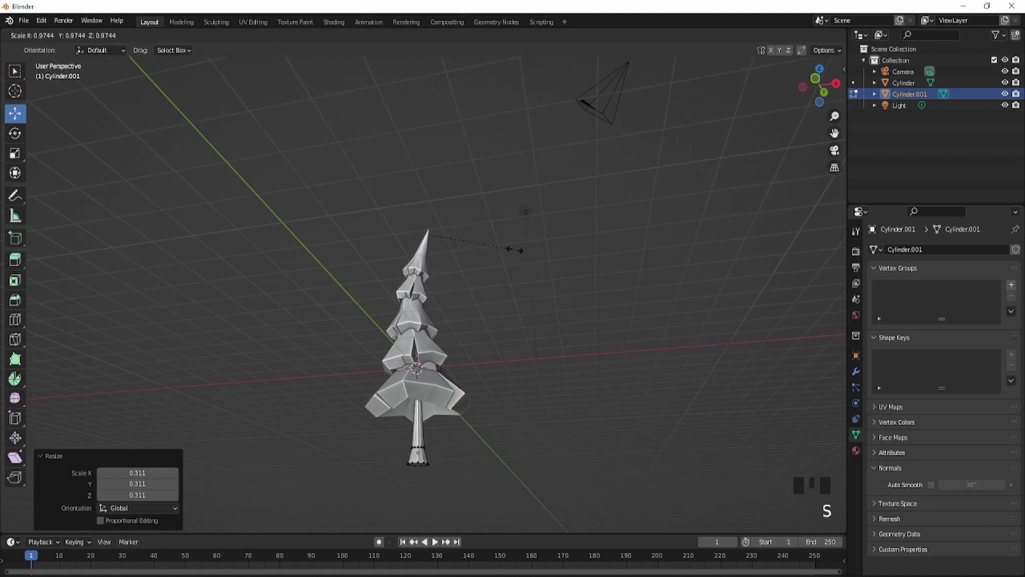
pyautogui.scroll(2, 515, 250)
pyautogui.press('KP_1')
pyautogui.scroll(1, 419, 330)
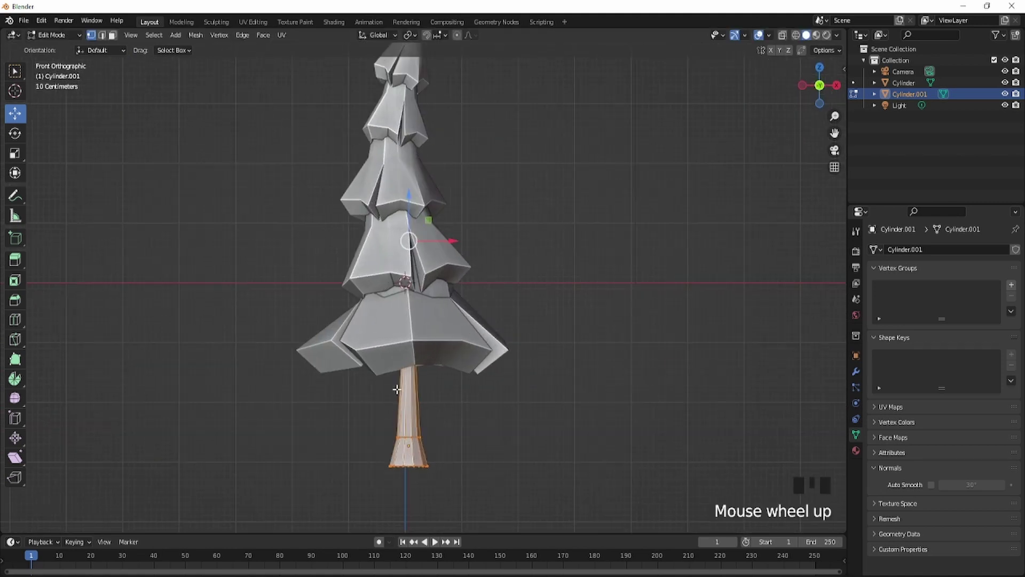
# In wireframe, select the trunk's edge loop just above the base and scale it up
pyautogui.press('z')
pyautogui.click(231, 422)
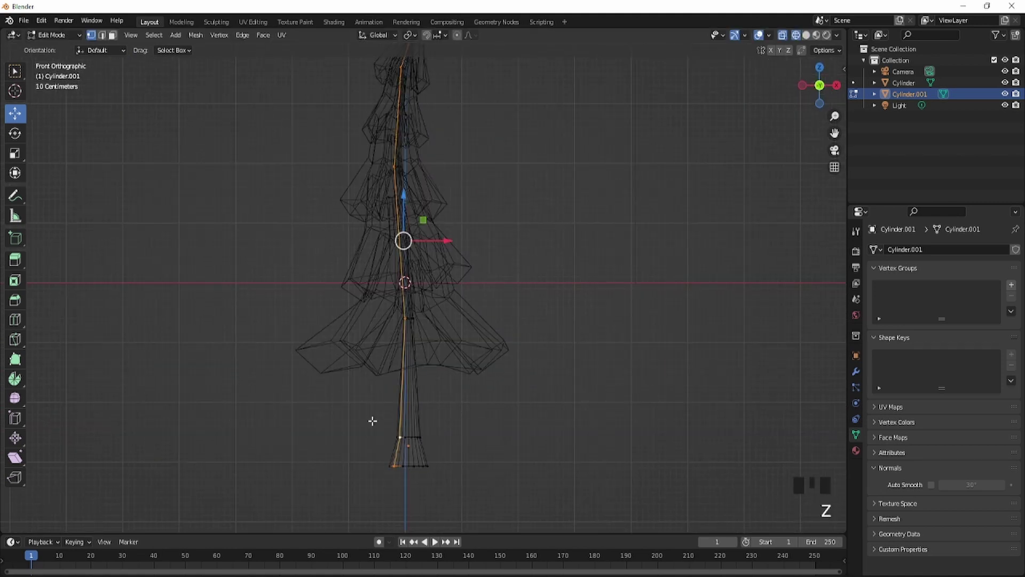
pyautogui.moveTo(366, 414); pyautogui.dragTo(503, 443)
pyautogui.press('s')
pyautogui.click(554, 449)
# Select the trunk loop inside the lowest foliage tier, scale it up to thicken the trunk and adjust its position
pyautogui.hotkey('alt', 'a')
pyautogui.press('b')
pyautogui.moveTo(442, 338); pyautogui.dragTo(443, 338)
pyautogui.press('s')
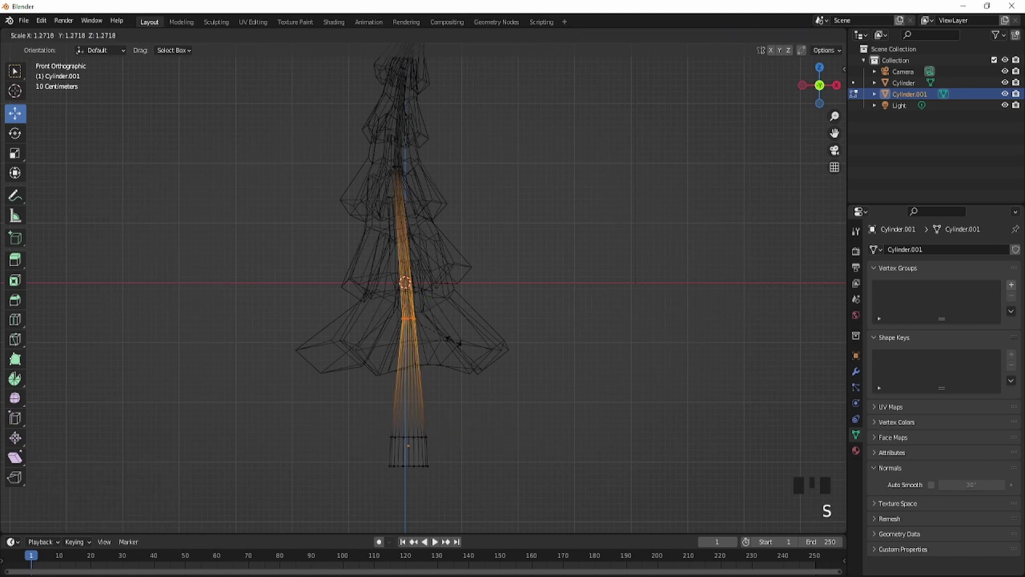
pyautogui.click(477, 353)
pyautogui.press('g')
pyautogui.click(473, 354)
# Scale up the trunk's bottom edge loop to flare the base and return to solid shading
pyautogui.keyDown('alt'); pyautogui.click(406, 474); pyautogui.keyUp('alt')
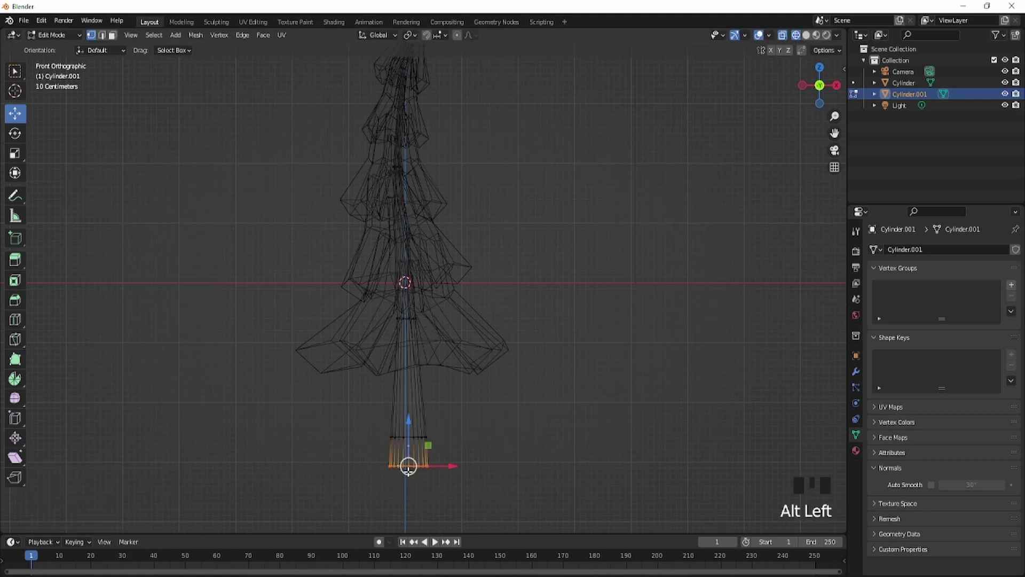
pyautogui.click(522, 479)
pyautogui.press('z')
pyautogui.click(619, 434)
pyautogui.scroll(-4, 620, 434)
pyautogui.moveTo(620, 434)
pyautogui.mouseDown(button='middle')
pyautogui.moveTo(409, 451)
pyautogui.moveTo(476, 448)
pyautogui.moveTo(373, 426)
pyautogui.mouseUp(button='middle')
pyautogui.scroll(1, 460, 438)
pyautogui.scroll(2, 424, 467)
pyautogui.scroll(1, 424, 466)
# Select several spaced vertices around the trunk's bottom edge and scale them outward by 1.281
pyautogui.click(418, 481)
pyautogui.moveTo(427, 487); pyautogui.dragTo(374, 398, button='middle')
pyautogui.scroll(-1, 362, 393)
pyautogui.hotkey('shift', 'f')
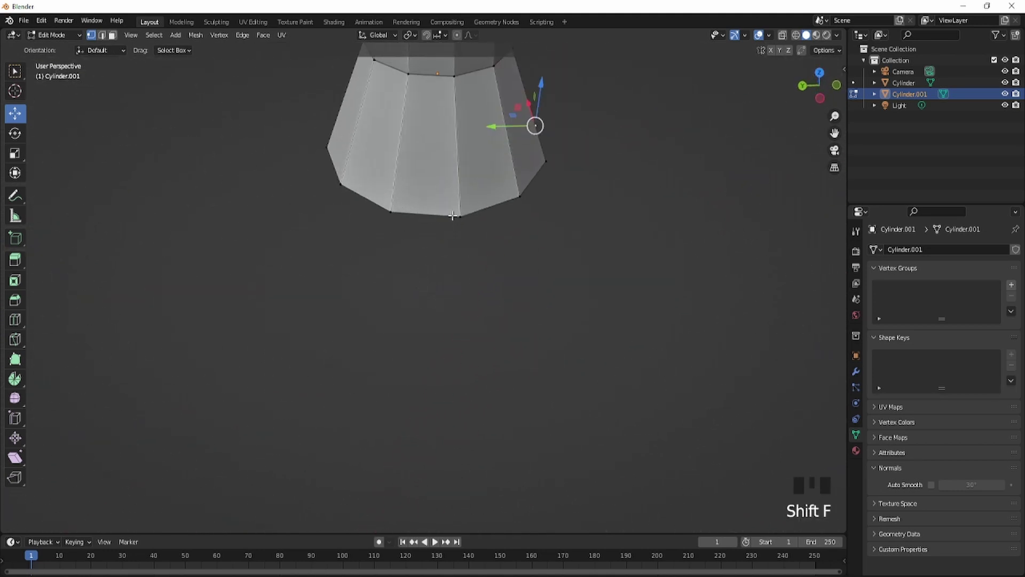
pyautogui.hotkey('shift', 'f')
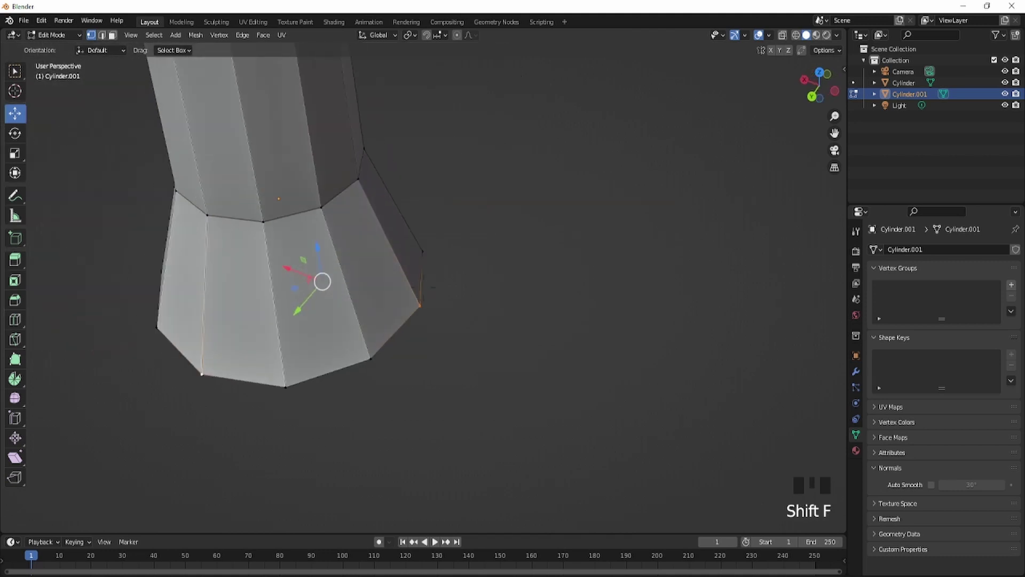
pyautogui.press('s')
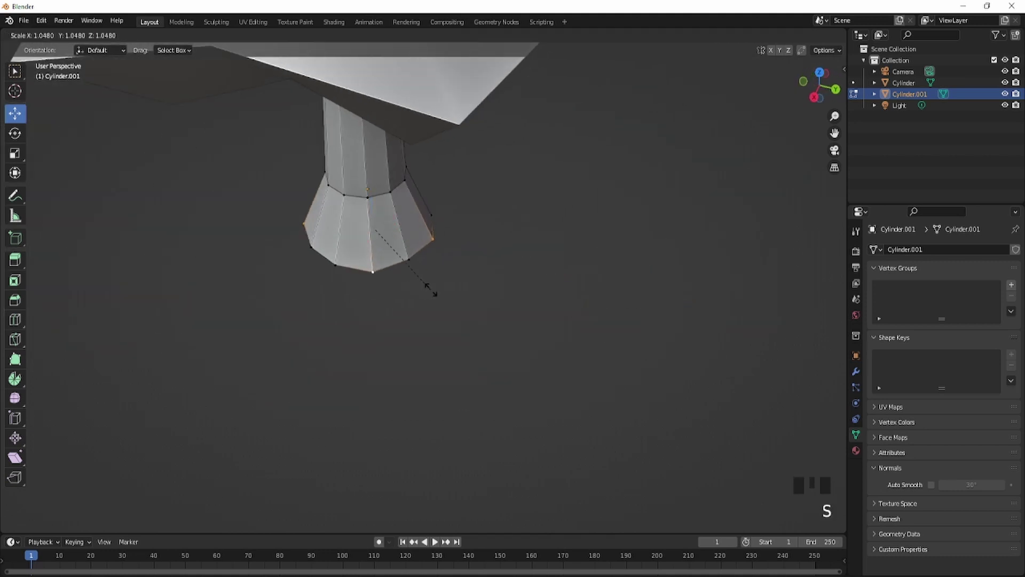
pyautogui.click(447, 298)
# Return the trunk to Object Mode, shade it smooth and enable Auto Smooth
pyautogui.moveTo(446, 298); pyautogui.dragTo(222, 393, button='middle')
pyautogui.press('KP_5')
pyautogui.press('KP_1')
pyautogui.scroll(5, 235, 346)
pyautogui.keyDown('shift'); pyautogui.moveTo(222, 344); pyautogui.dragTo(501, 343, button='middle'); pyautogui.keyUp('shift')
pyautogui.scroll(1, 502, 343)
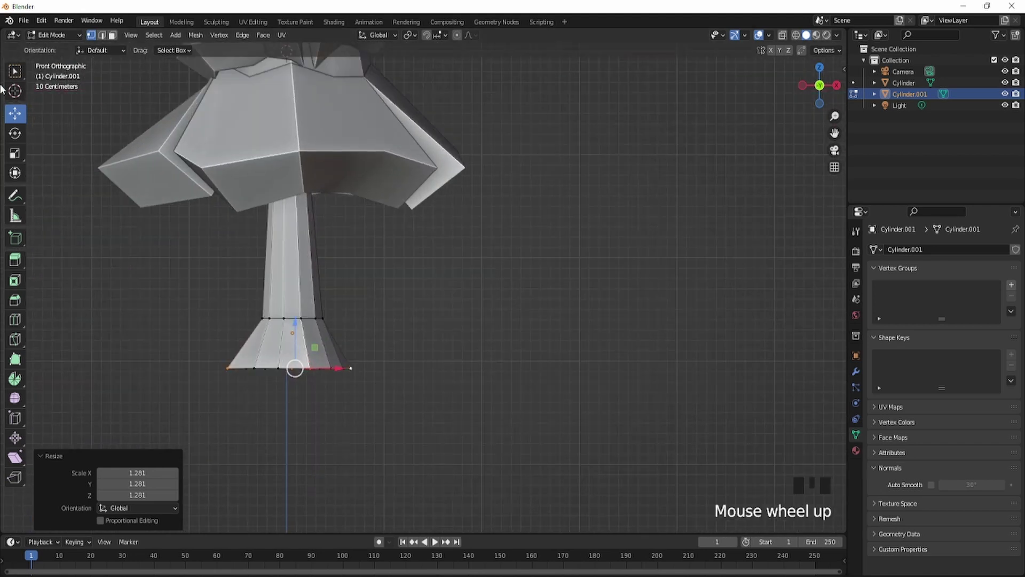
pyautogui.click(53, 35)
pyautogui.click(58, 42)
pyautogui.rightClick(299, 335)
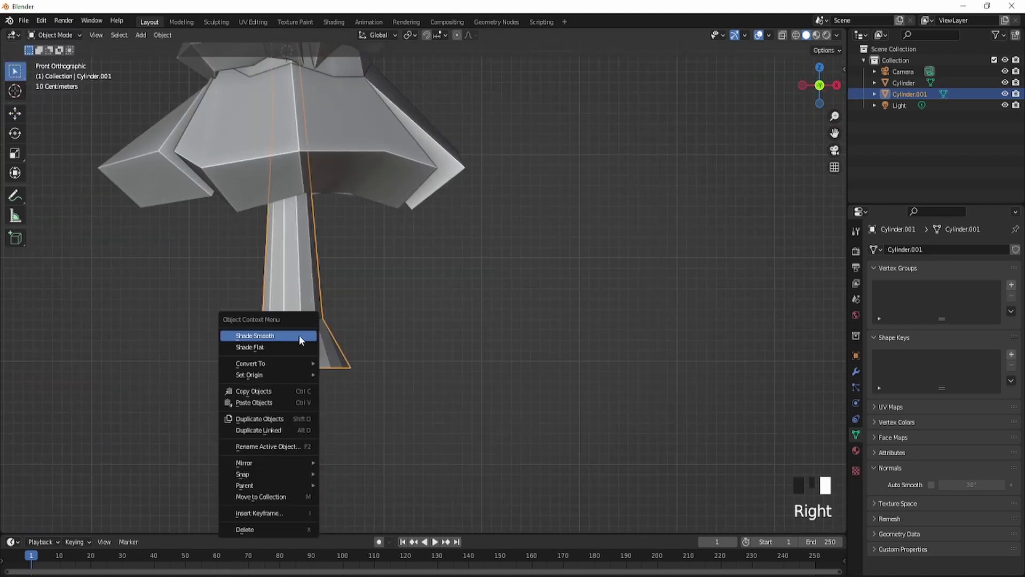
pyautogui.click(299, 334)
pyautogui.click(931, 485)
# Open the foliage object in Edit Mode in front view and select all of its geometry
pyautogui.moveTo(640, 408); pyautogui.dragTo(446, 273, button='middle')
pyautogui.scroll(-3, 432, 382)
pyautogui.click(500, 359)
pyautogui.click(459, 241)
pyautogui.press('s')
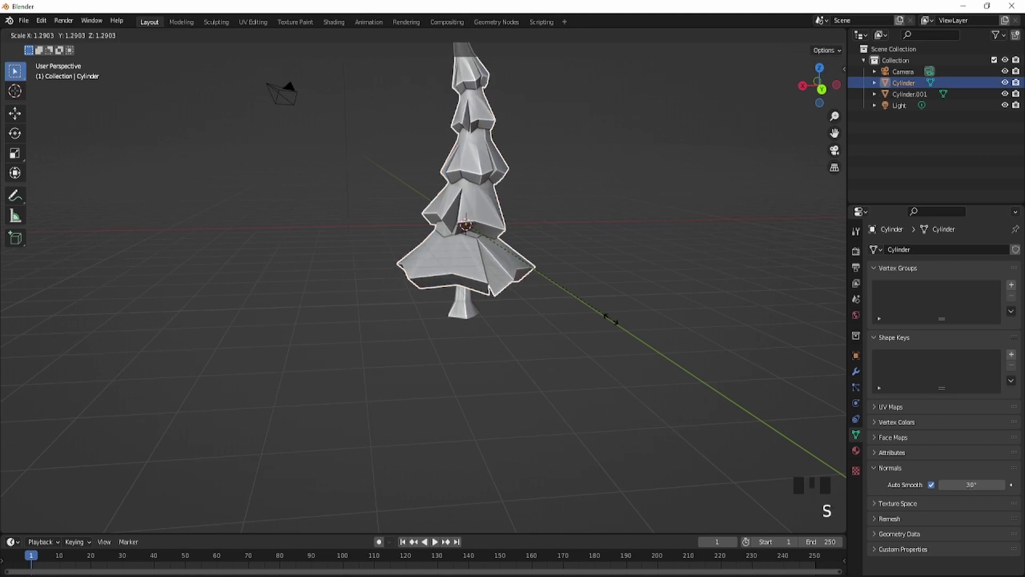
pyautogui.click(54, 34)
pyautogui.click(52, 61)
pyautogui.press('KP_1')
pyautogui.press('a')
# Enlarge the whole foliage, reposition it over the trunk and scale it by a further 1.029
pyautogui.press('z')
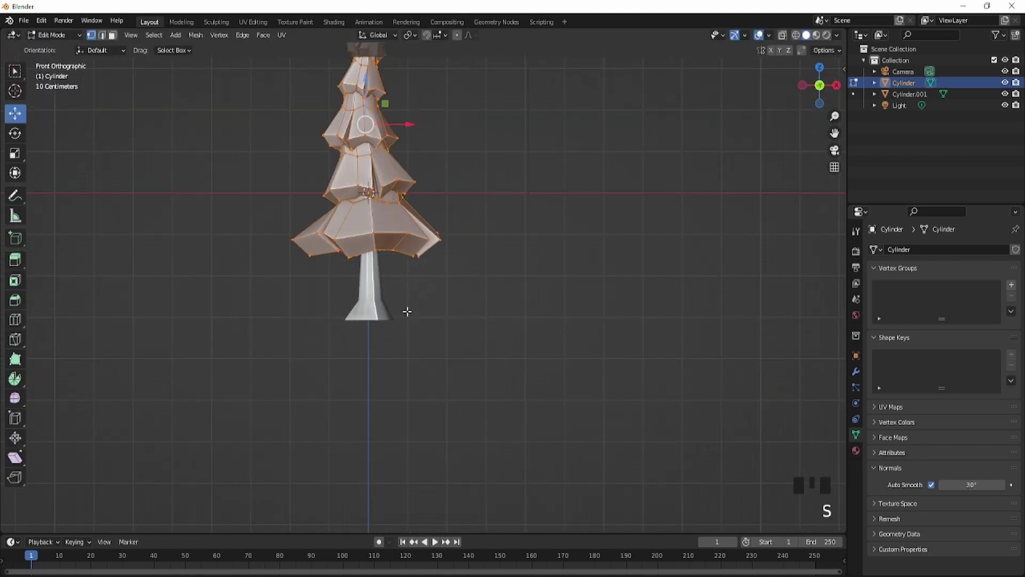
pyautogui.keyDown('shift'); pyautogui.moveTo(430, 315); pyautogui.dragTo(423, 442, button='middle'); pyautogui.keyUp('shift')
pyautogui.click(404, 445)
pyautogui.press('s')
pyautogui.press('s')
pyautogui.click(440, 461)
pyautogui.press('g')
pyautogui.click(437, 451)
pyautogui.press('s')
pyautogui.click(445, 459)
# Return to Object Mode and check the finished tree from several angles
pyautogui.click(54, 35)
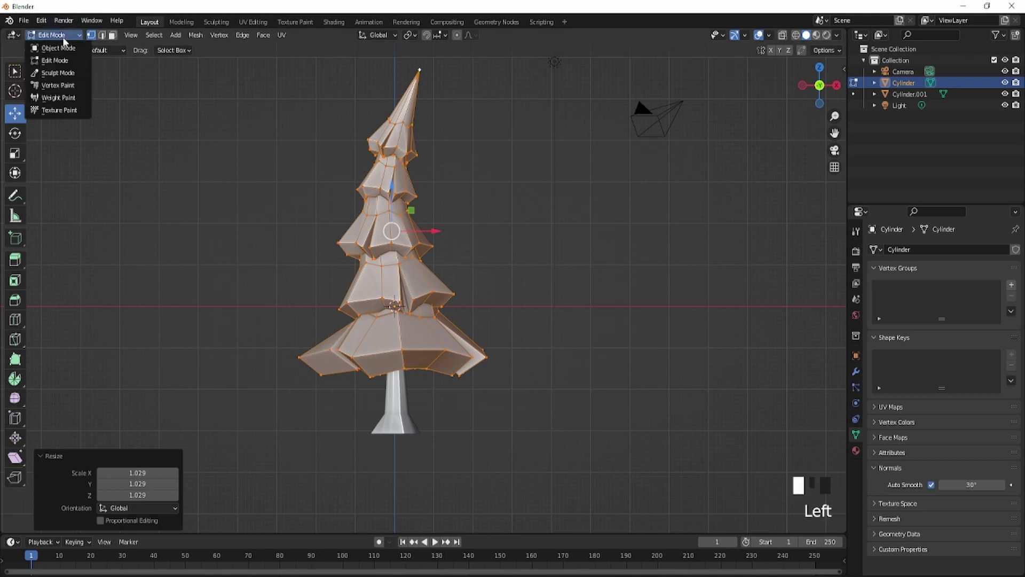
pyautogui.click(59, 46)
pyautogui.moveTo(59, 46); pyautogui.dragTo(293, 265, button='middle')
pyautogui.scroll(3, 425, 304)
pyautogui.scroll(-2, 377, 314)
pyautogui.scroll(-1, 446, 380)
pyautogui.moveTo(446, 380); pyautogui.dragTo(432, 409, button='middle')
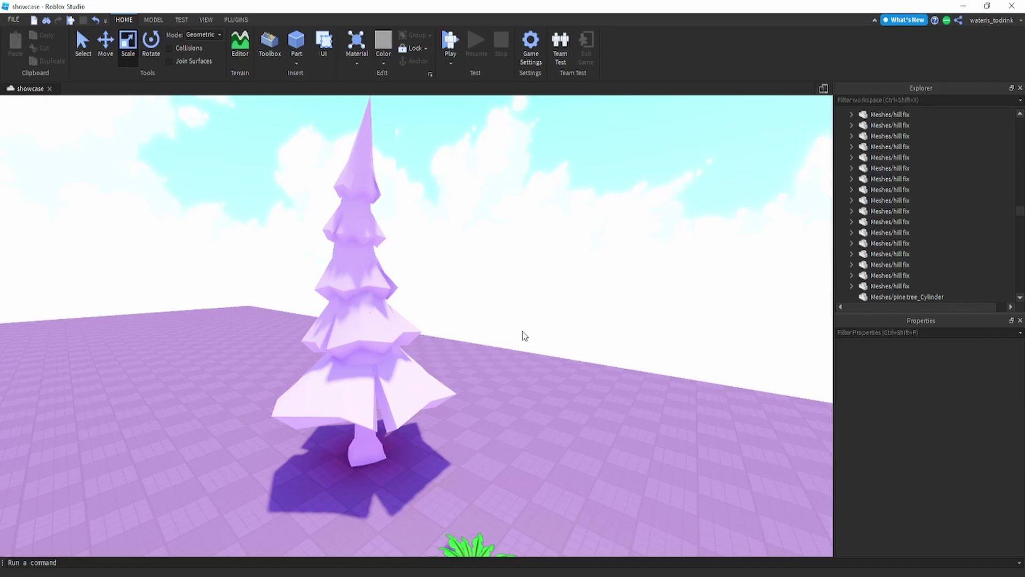
# Switch to Roblox Studio and colour the imported pine tree's foliage mesh Shamrock green
pyautogui.moveTo(523, 331); pyautogui.dragTo(522, 341, button='right')
pyautogui.scroll(-3, 312, 266)
pyautogui.scroll(3, 331, 357)
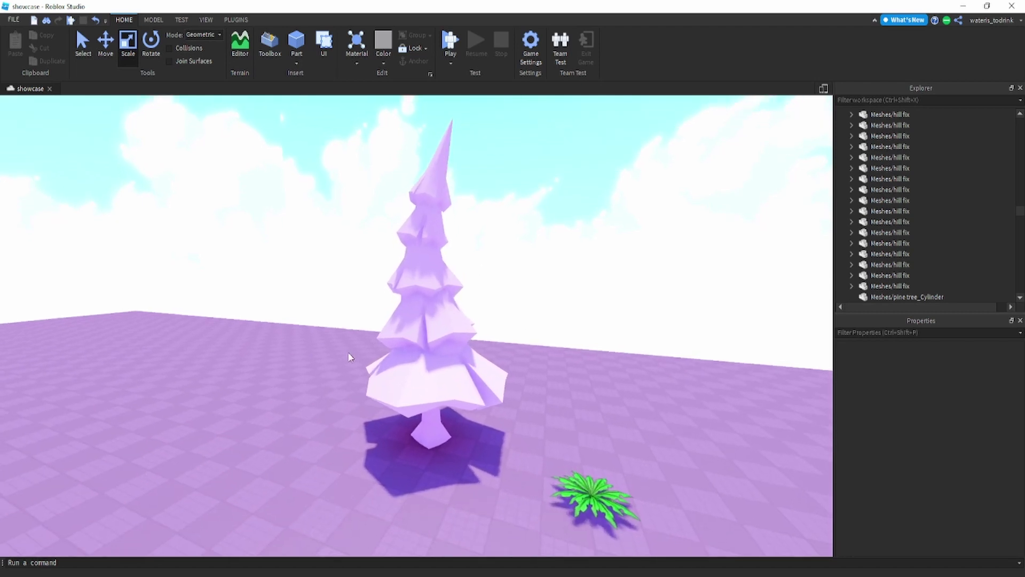
pyautogui.click(421, 342)
pyautogui.click(384, 59)
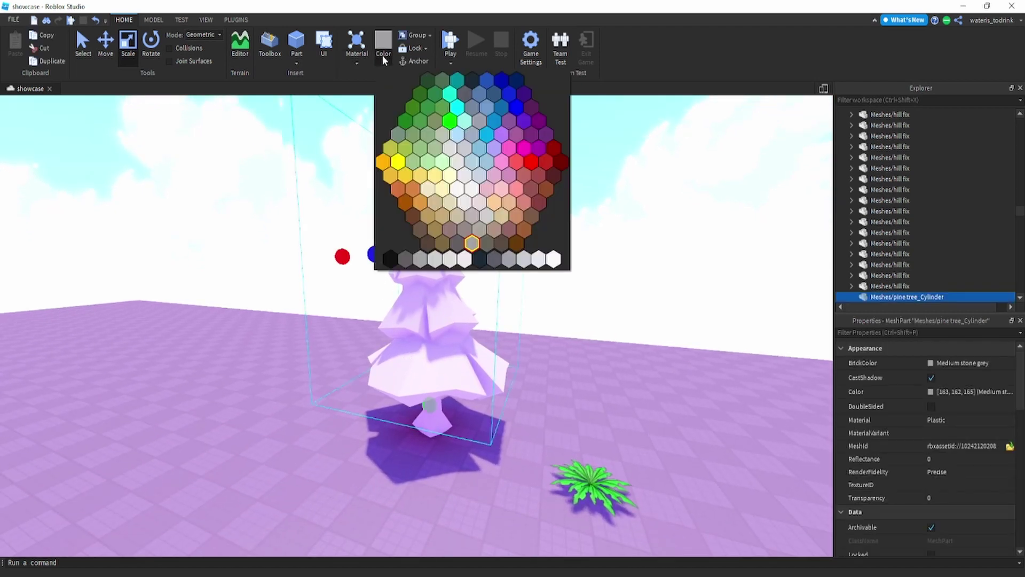
pyautogui.click(433, 109)
pyautogui.click(593, 322)
# Select the pine tree's trunk mesh and colour it dark brown
pyautogui.scroll(6, 594, 323)
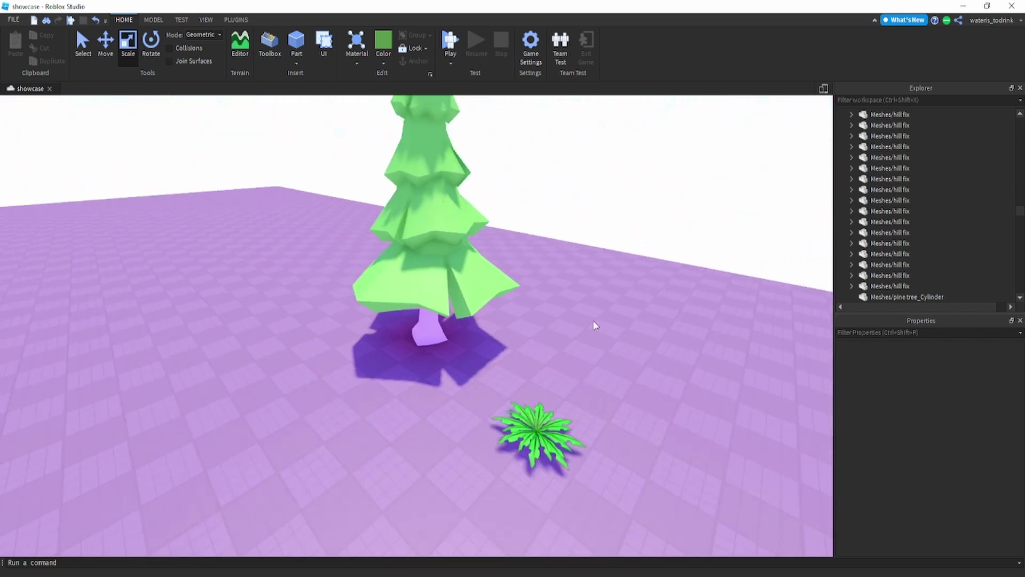
pyautogui.scroll(5, 587, 322)
pyautogui.click(448, 265)
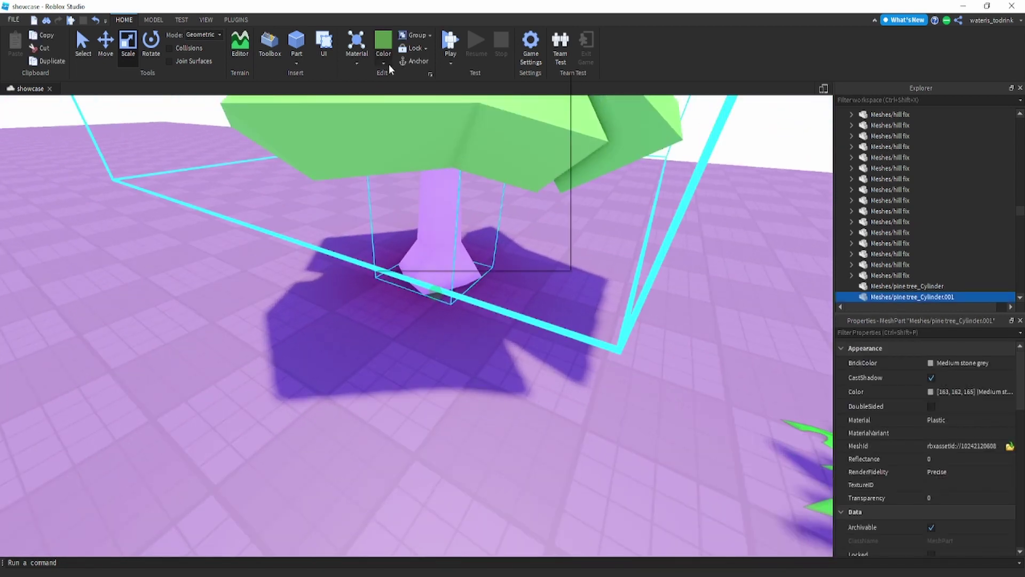
pyautogui.click(389, 67)
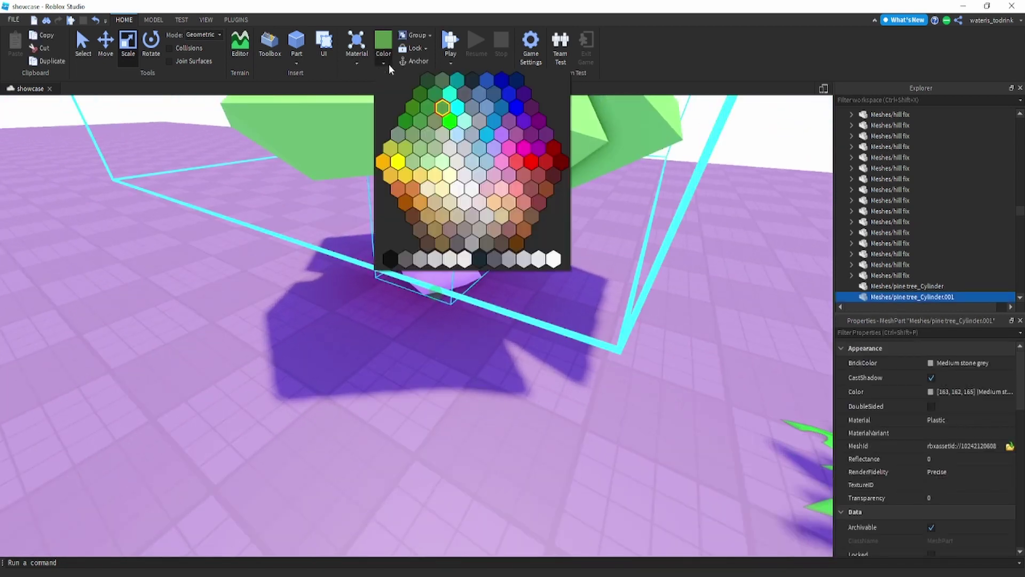
pyautogui.click(421, 229)
pyautogui.click(332, 334)
pyautogui.scroll(-6, 330, 330)
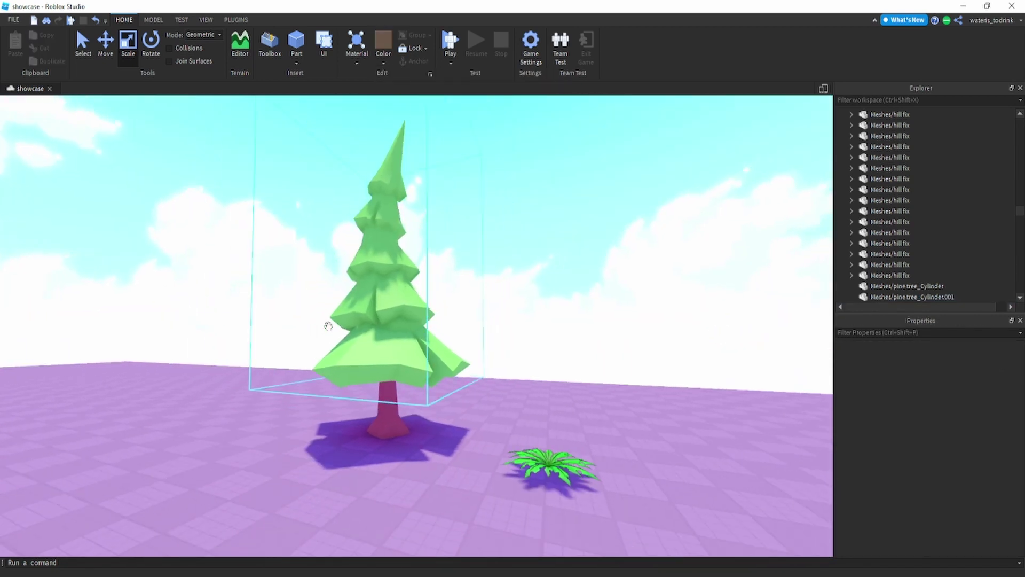
# Duplicate the green foliage mesh and offset the copy as an overlapping layer on top of the original
pyautogui.scroll(-3, 328, 326)
pyautogui.moveTo(328, 326); pyautogui.dragTo(355, 324, button='right')
pyautogui.click(386, 333)
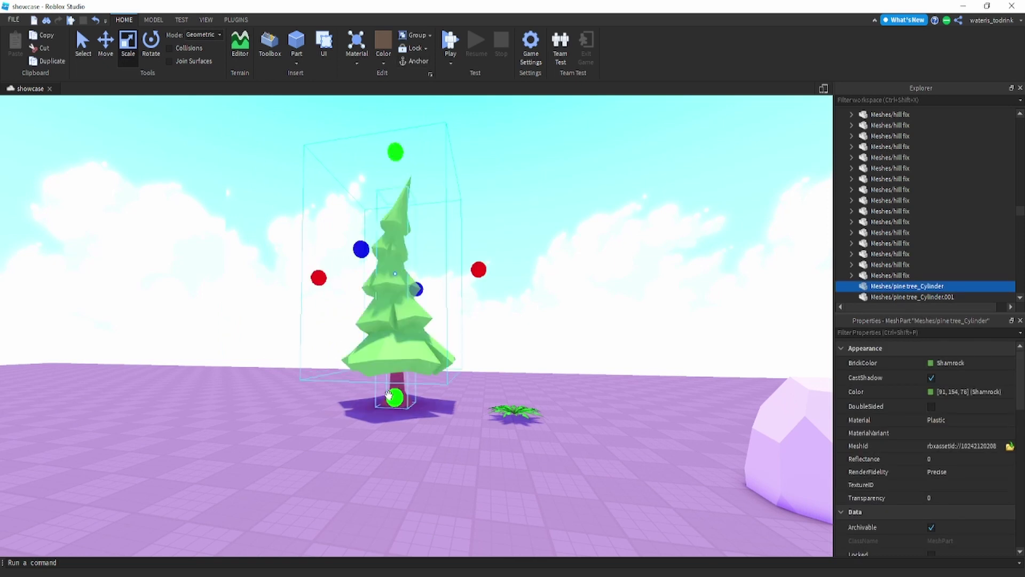
pyautogui.scroll(6, 388, 394)
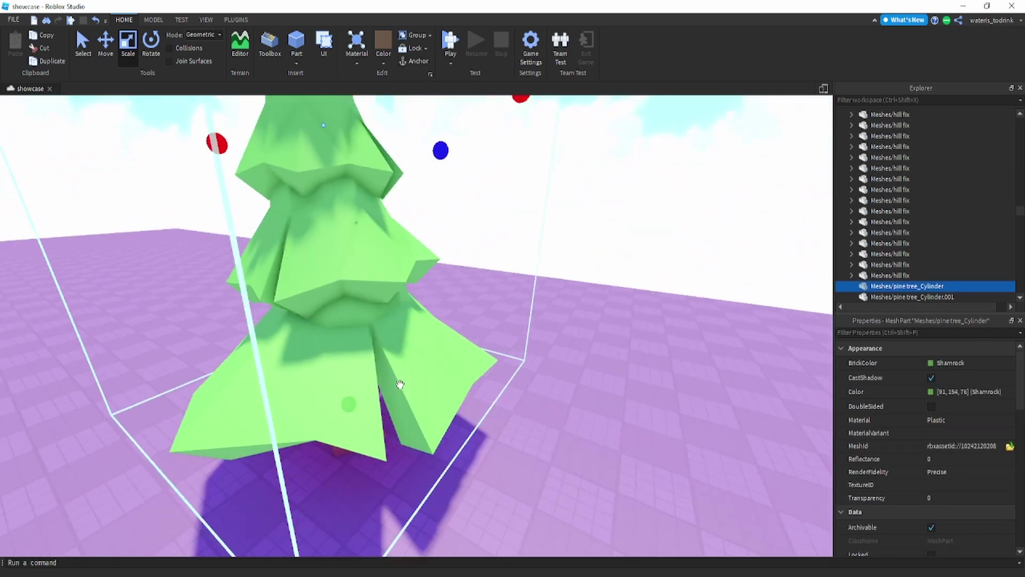
pyautogui.scroll(-4, 400, 384)
pyautogui.click(390, 390)
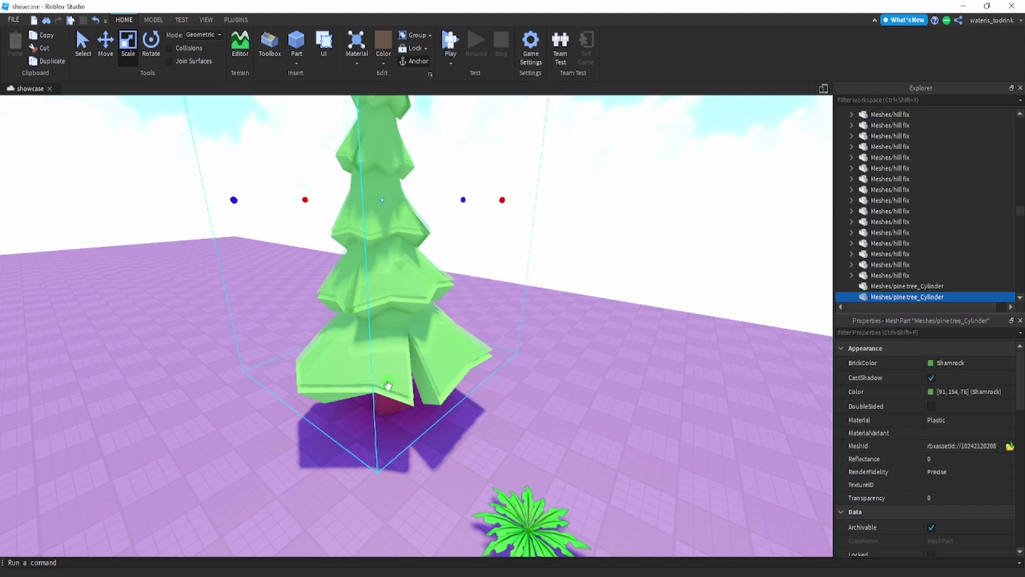
pyautogui.scroll(2, 381, 391)
# Colour the duplicated foliage layer Light blue as snow
pyautogui.click(385, 58)
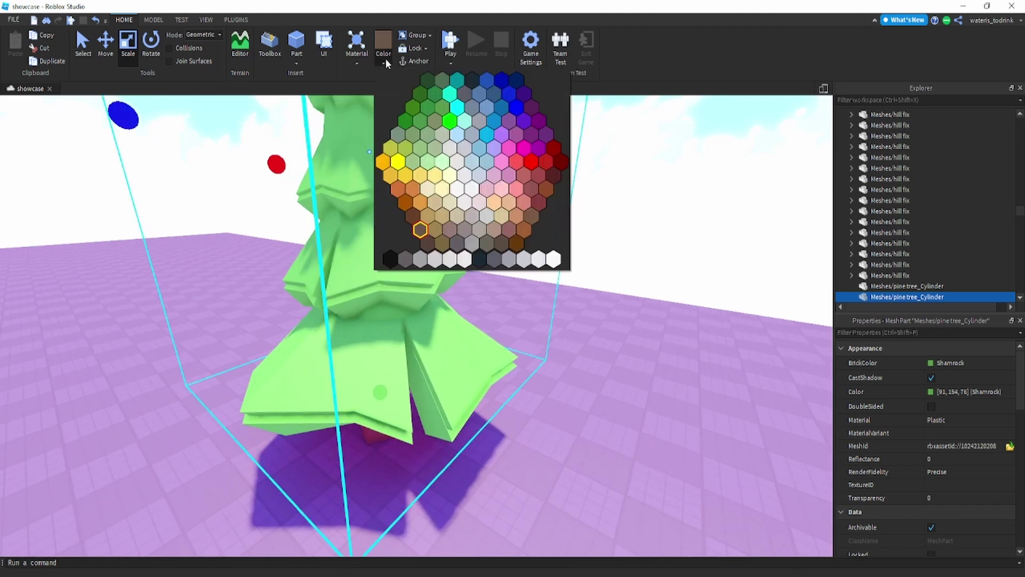
pyautogui.click(474, 163)
pyautogui.click(533, 257)
pyautogui.scroll(-5, 540, 243)
pyautogui.moveTo(533, 257); pyautogui.dragTo(542, 243, button='right')
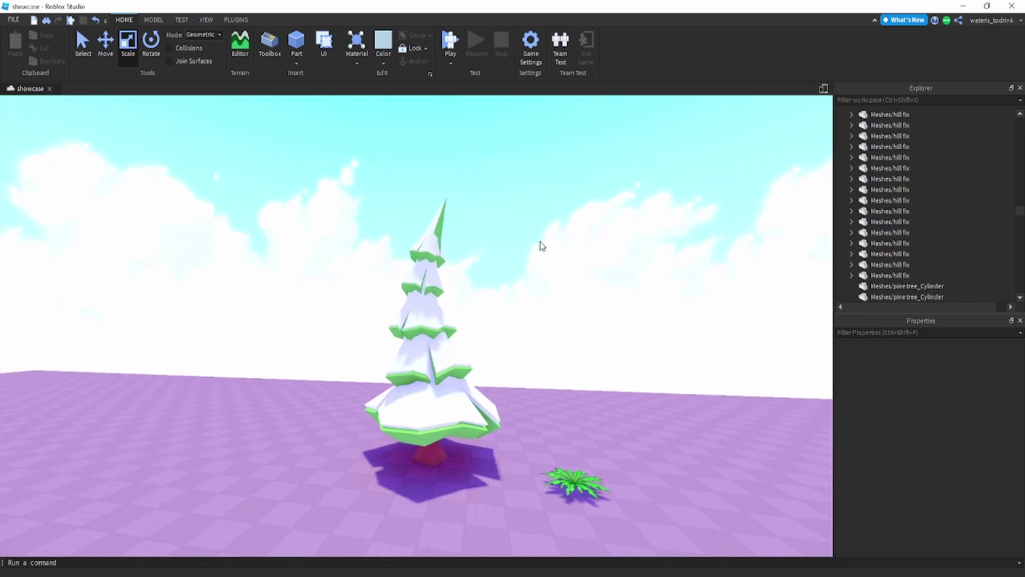
pyautogui.scroll(2, 421, 225)
# Slightly adjust the width of the light blue snow layer over the green foliage
pyautogui.click(422, 224)
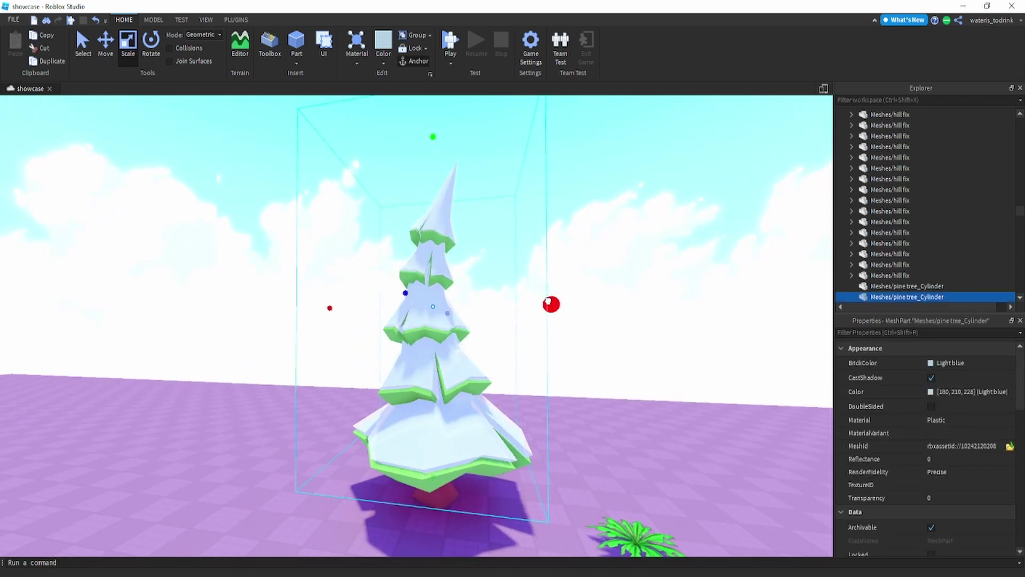
pyautogui.moveTo(548, 301); pyautogui.dragTo(546, 301)
pyautogui.click(547, 270)
# Examine the snow-covered pine tree up close and from different sides and distances
pyautogui.scroll(-2, 534, 251)
pyautogui.scroll(3, 533, 252)
pyautogui.moveTo(533, 252); pyautogui.dragTo(536, 247, button='right')
pyautogui.scroll(-2, 537, 249)
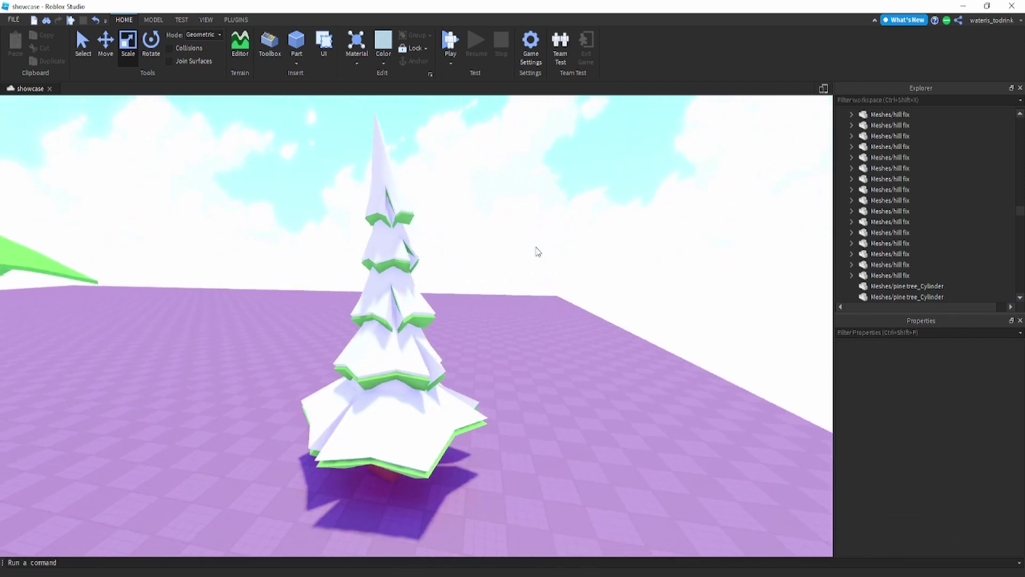
pyautogui.scroll(-2, 536, 247)
pyautogui.scroll(3, 536, 247)
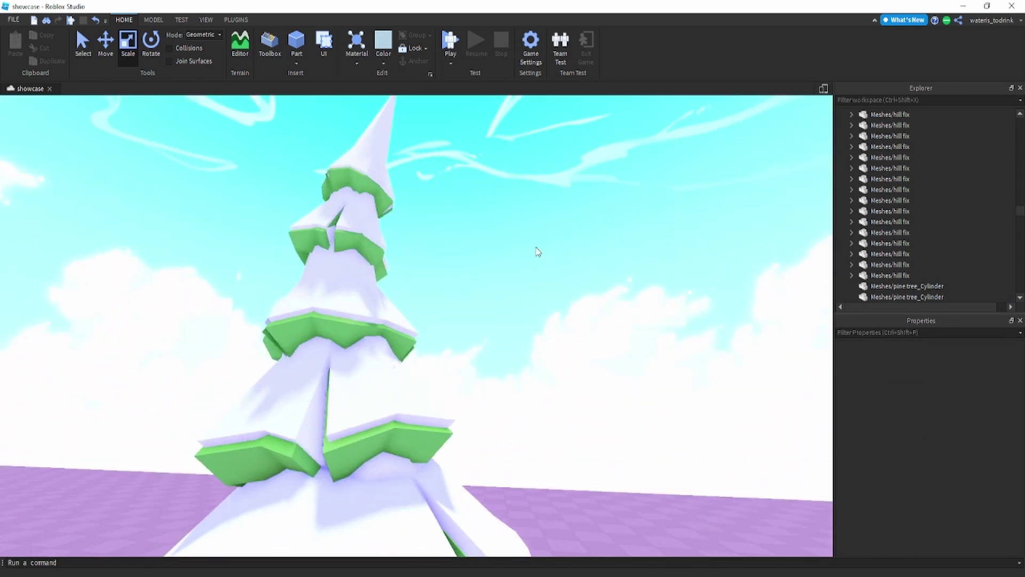
pyautogui.scroll(-5, 537, 251)
pyautogui.scroll(2, 537, 251)
pyautogui.scroll(-3, 537, 252)
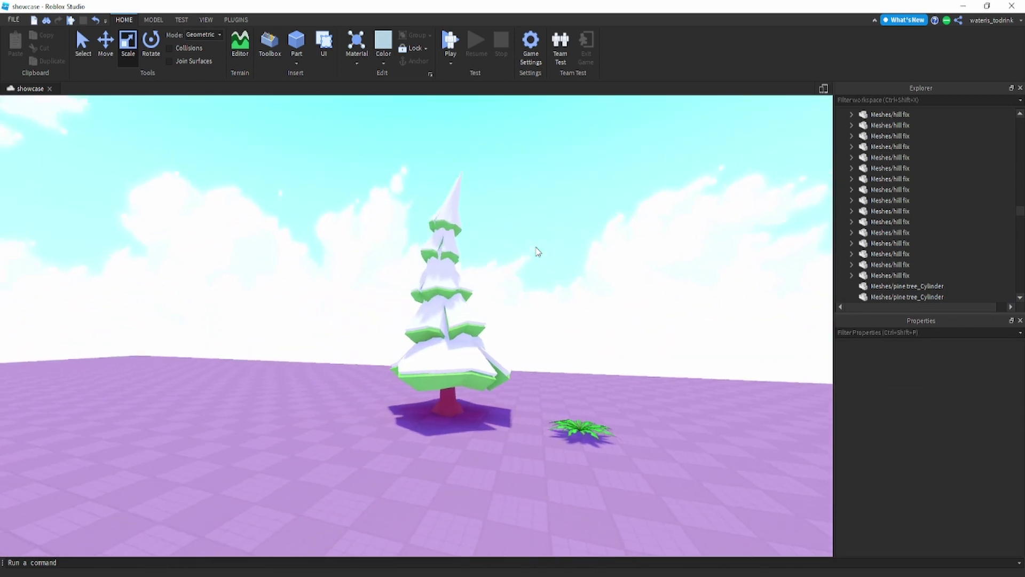
pyautogui.scroll(4, 537, 252)
pyautogui.scroll(-2, 537, 252)
pyautogui.scroll(3, 537, 251)
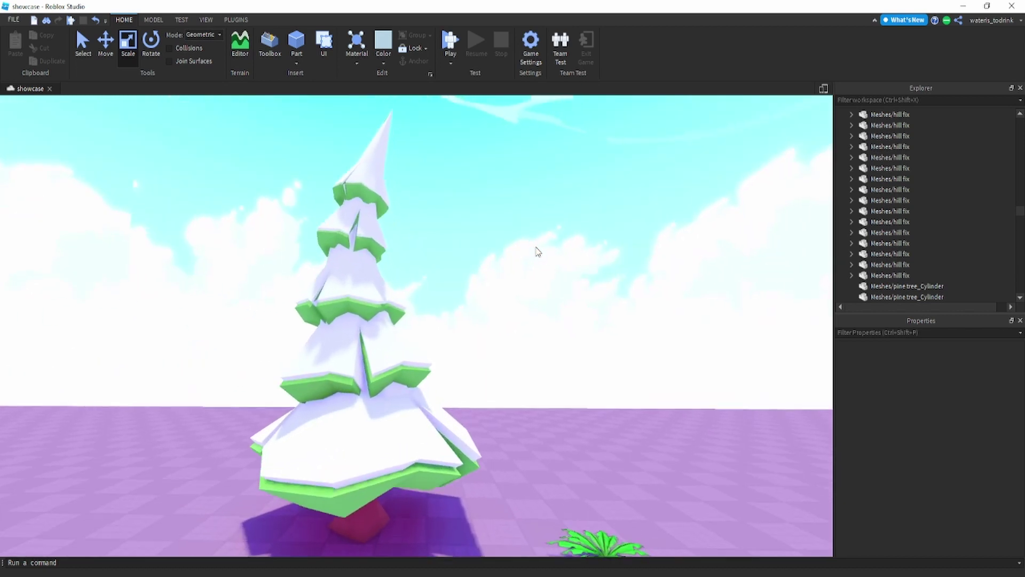
pyautogui.scroll(-4, 537, 251)
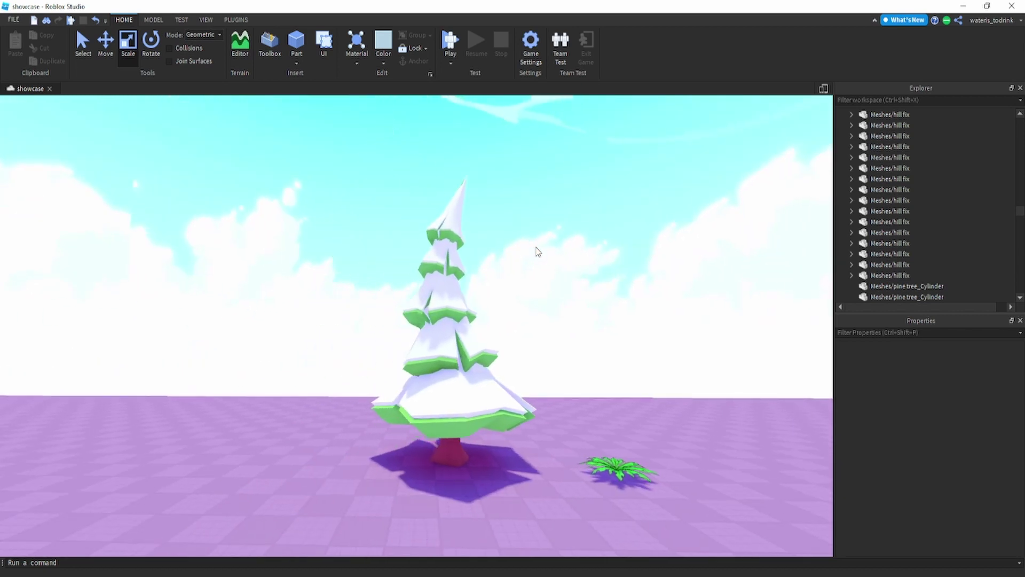
pyautogui.press('d')
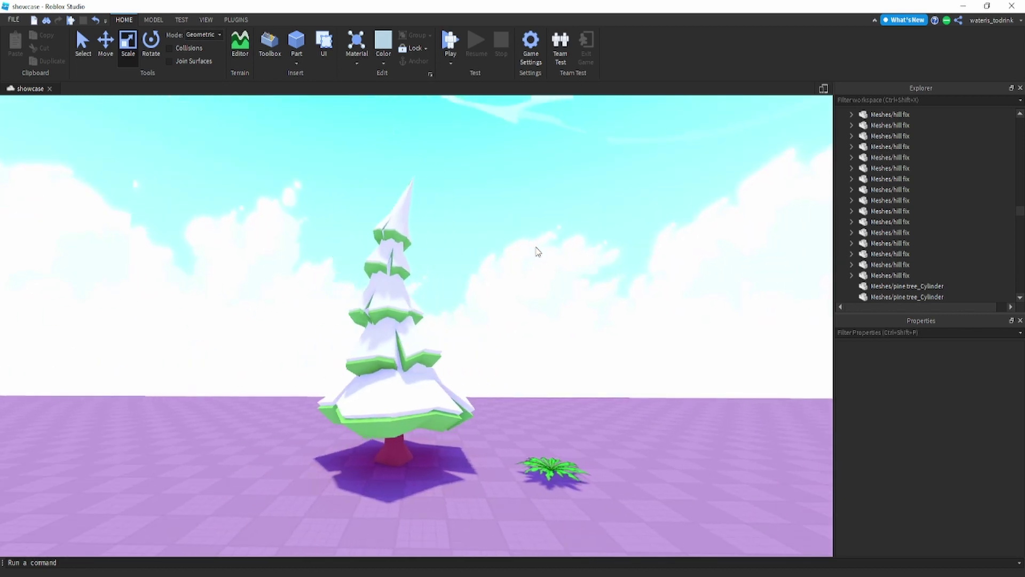